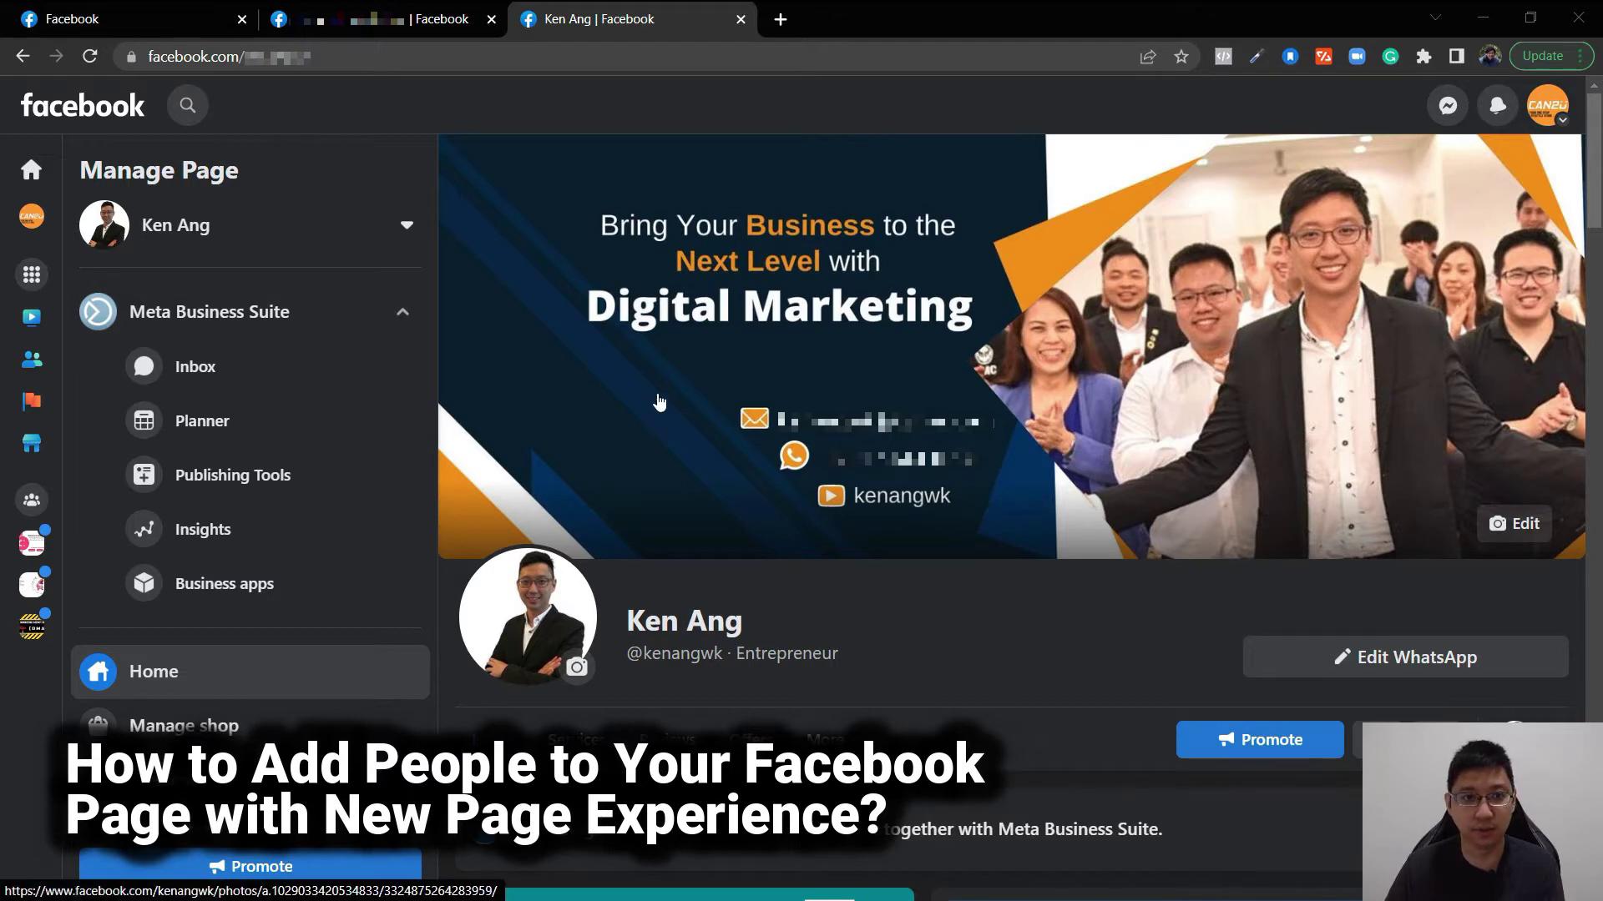
- Compare the open Page tabs, then settle on the Heavenly Marketing Page tab
left_click(436, 8)
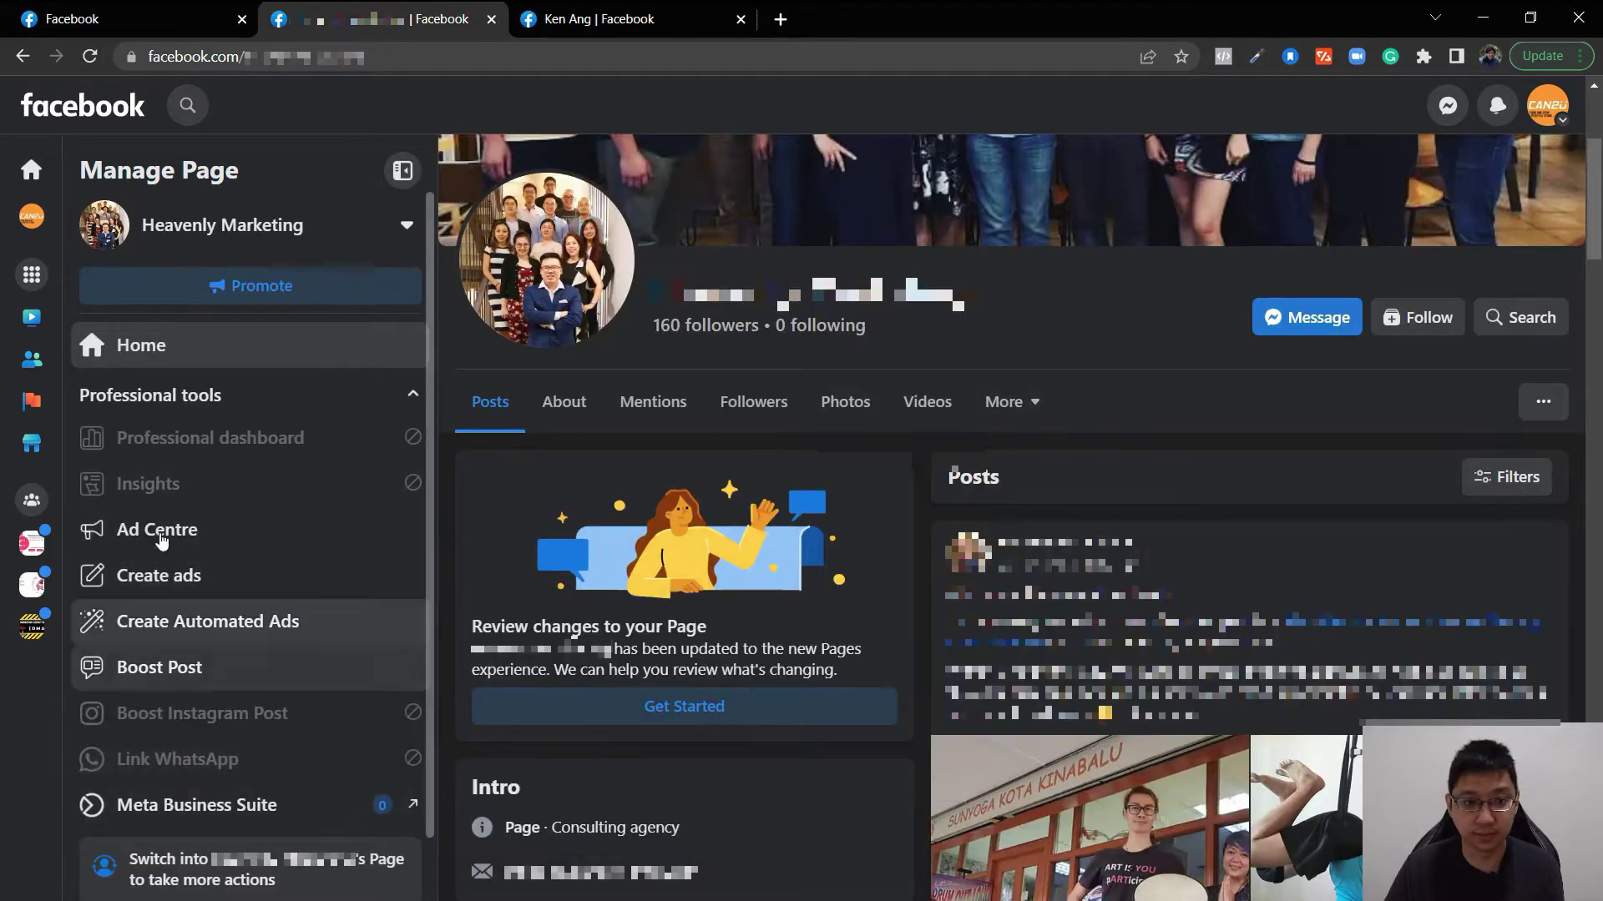
scroll(177, 445, "down", 1)
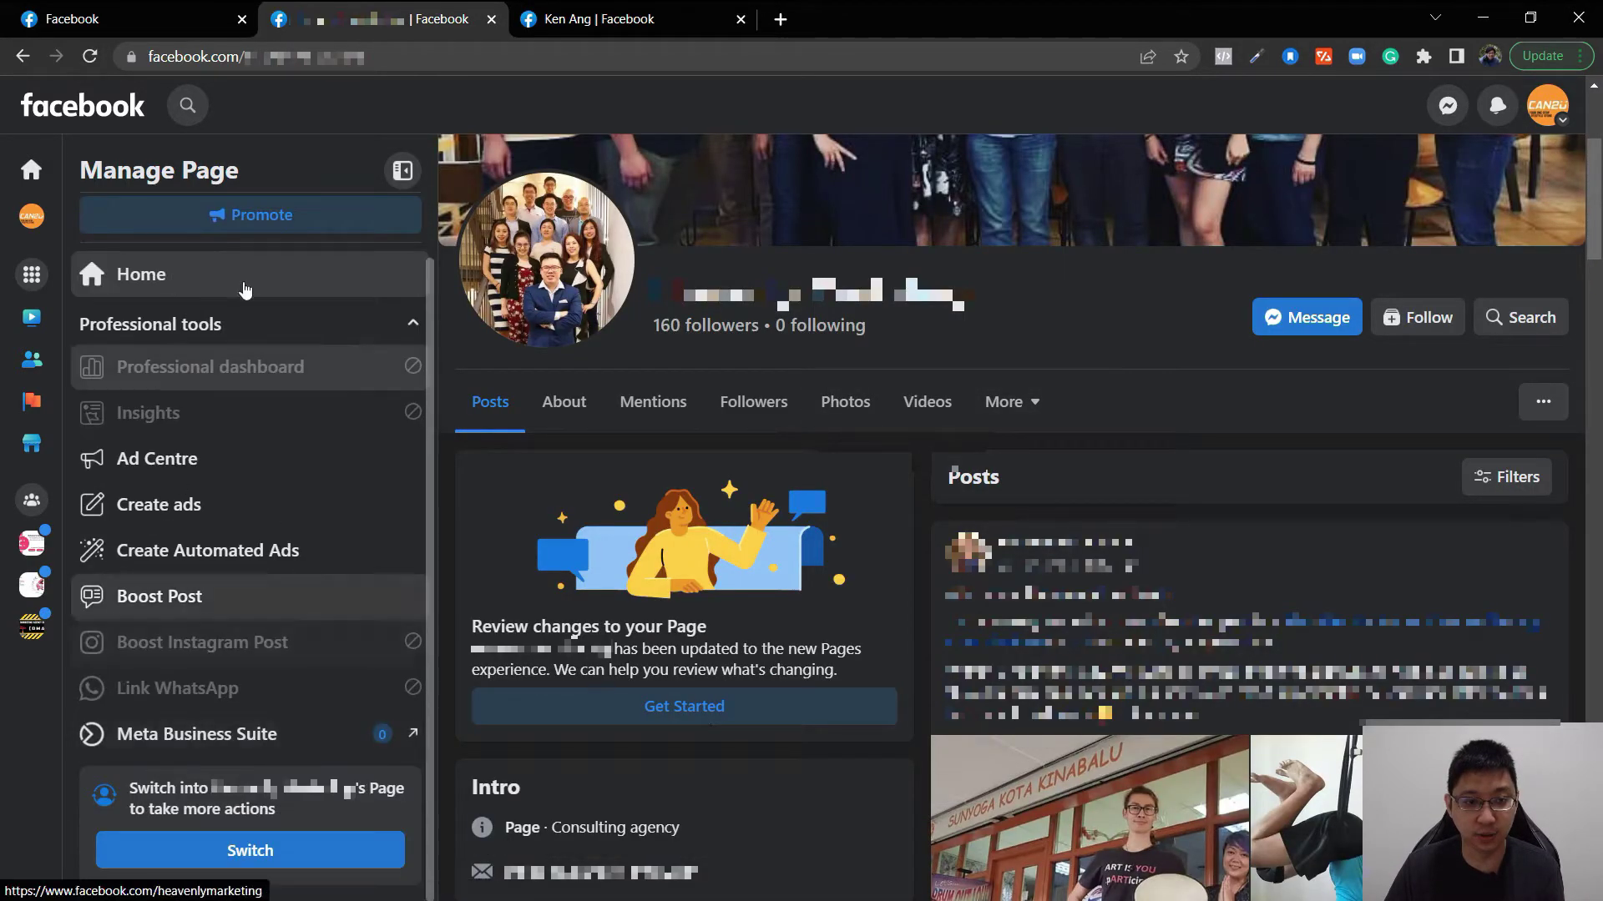
key("ctrl+Tab")
scroll(195, 498, "down", 3)
key("ctrl+shift+Tab")
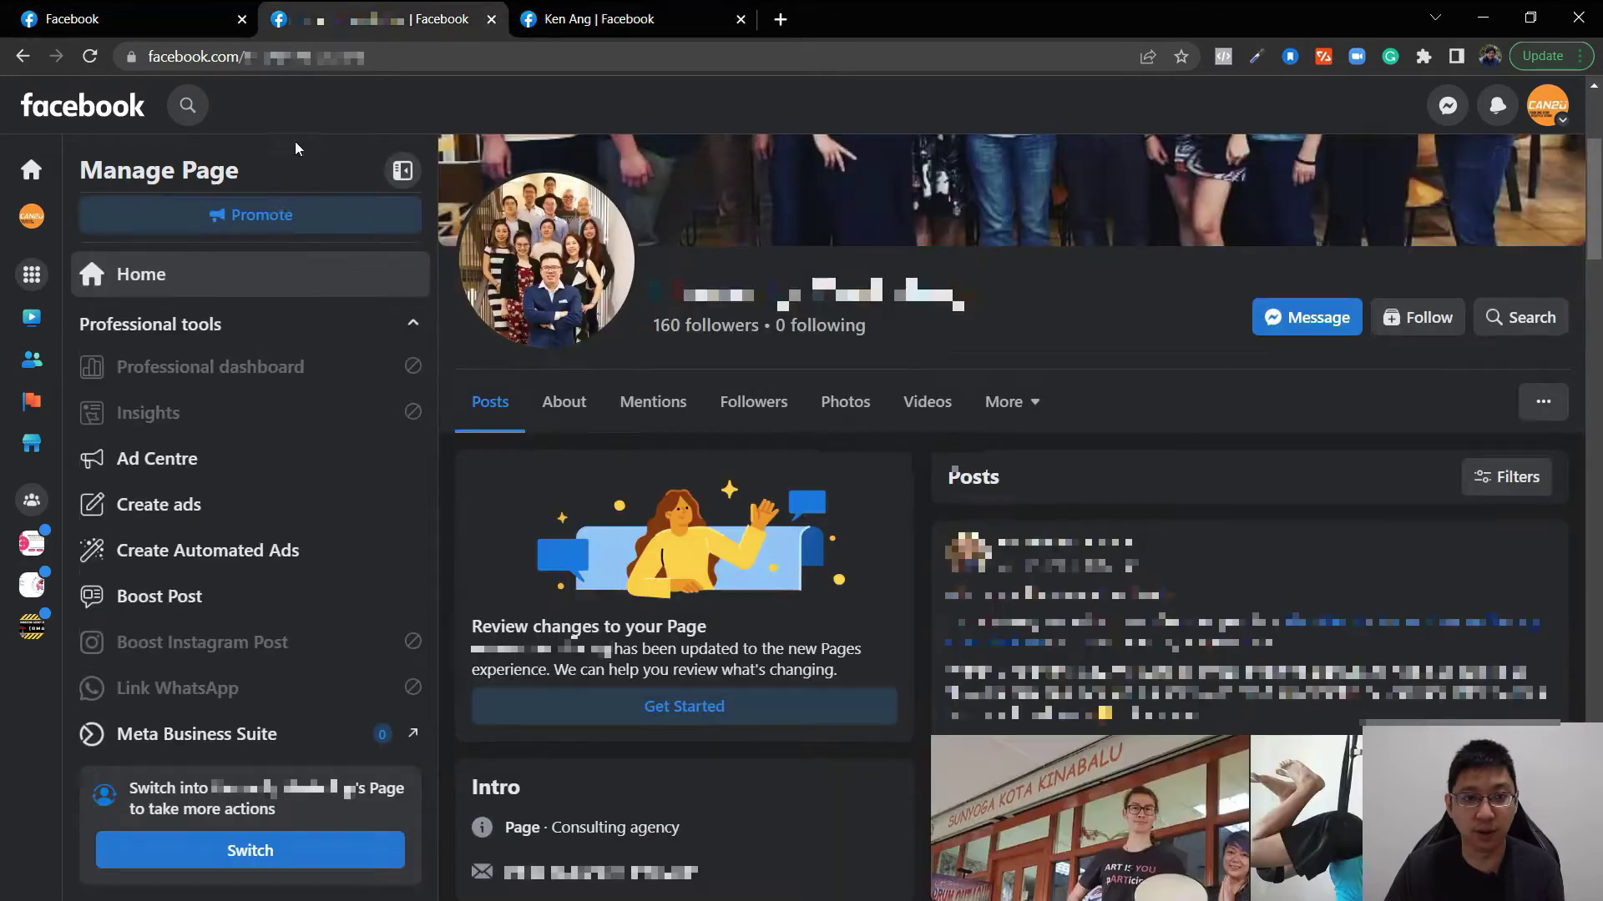
scroll(1074, 439, "up", 1)
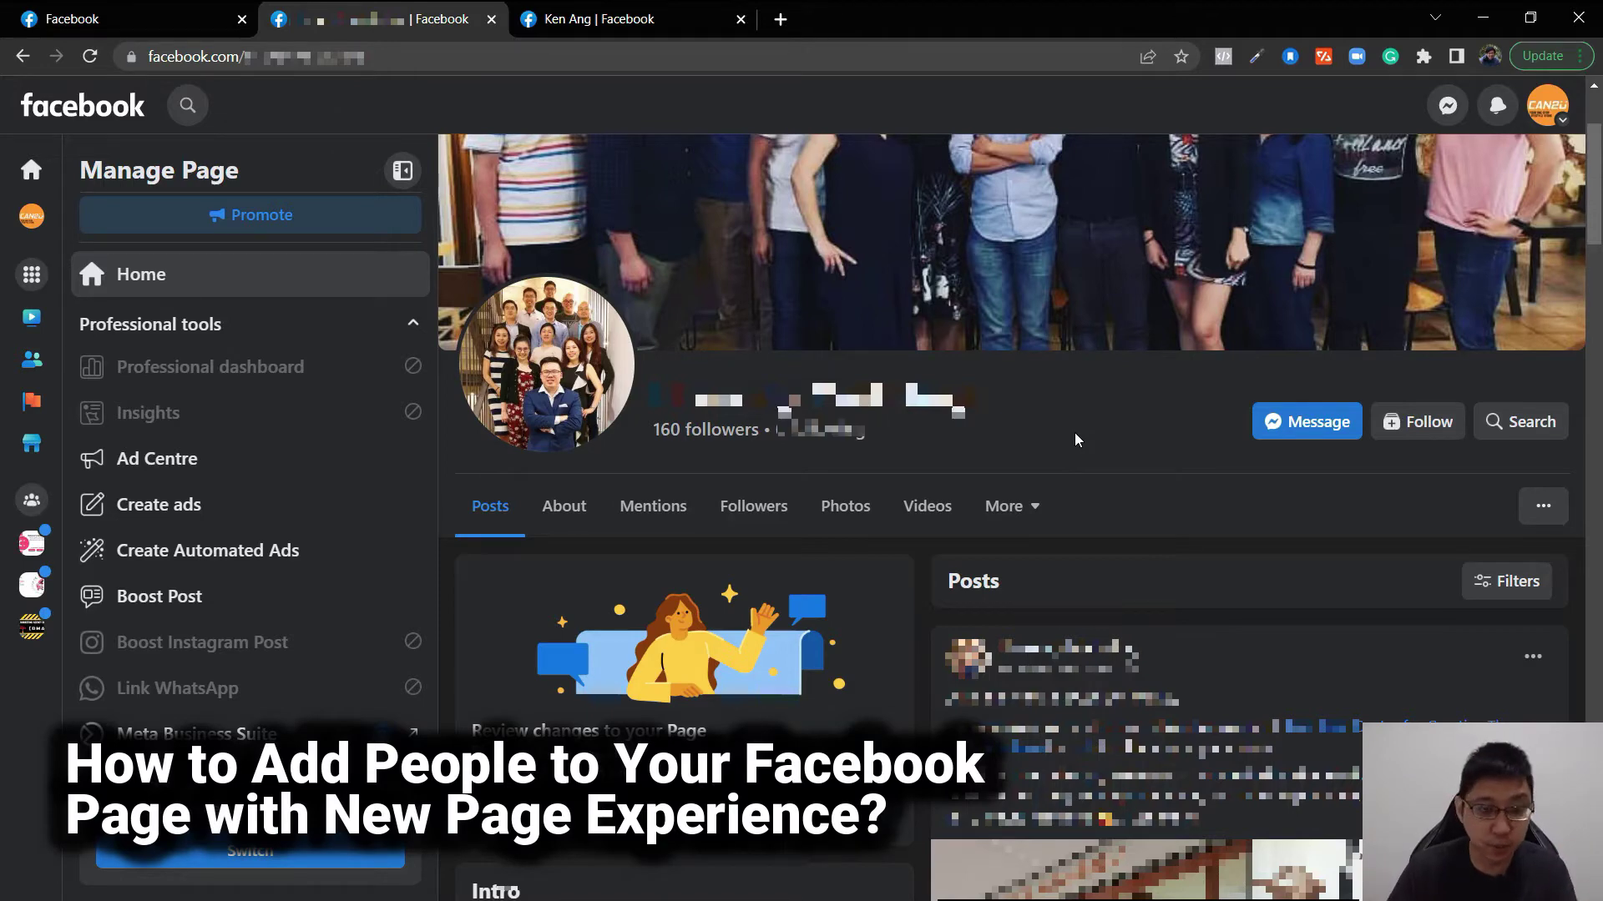
left_click(643, 11)
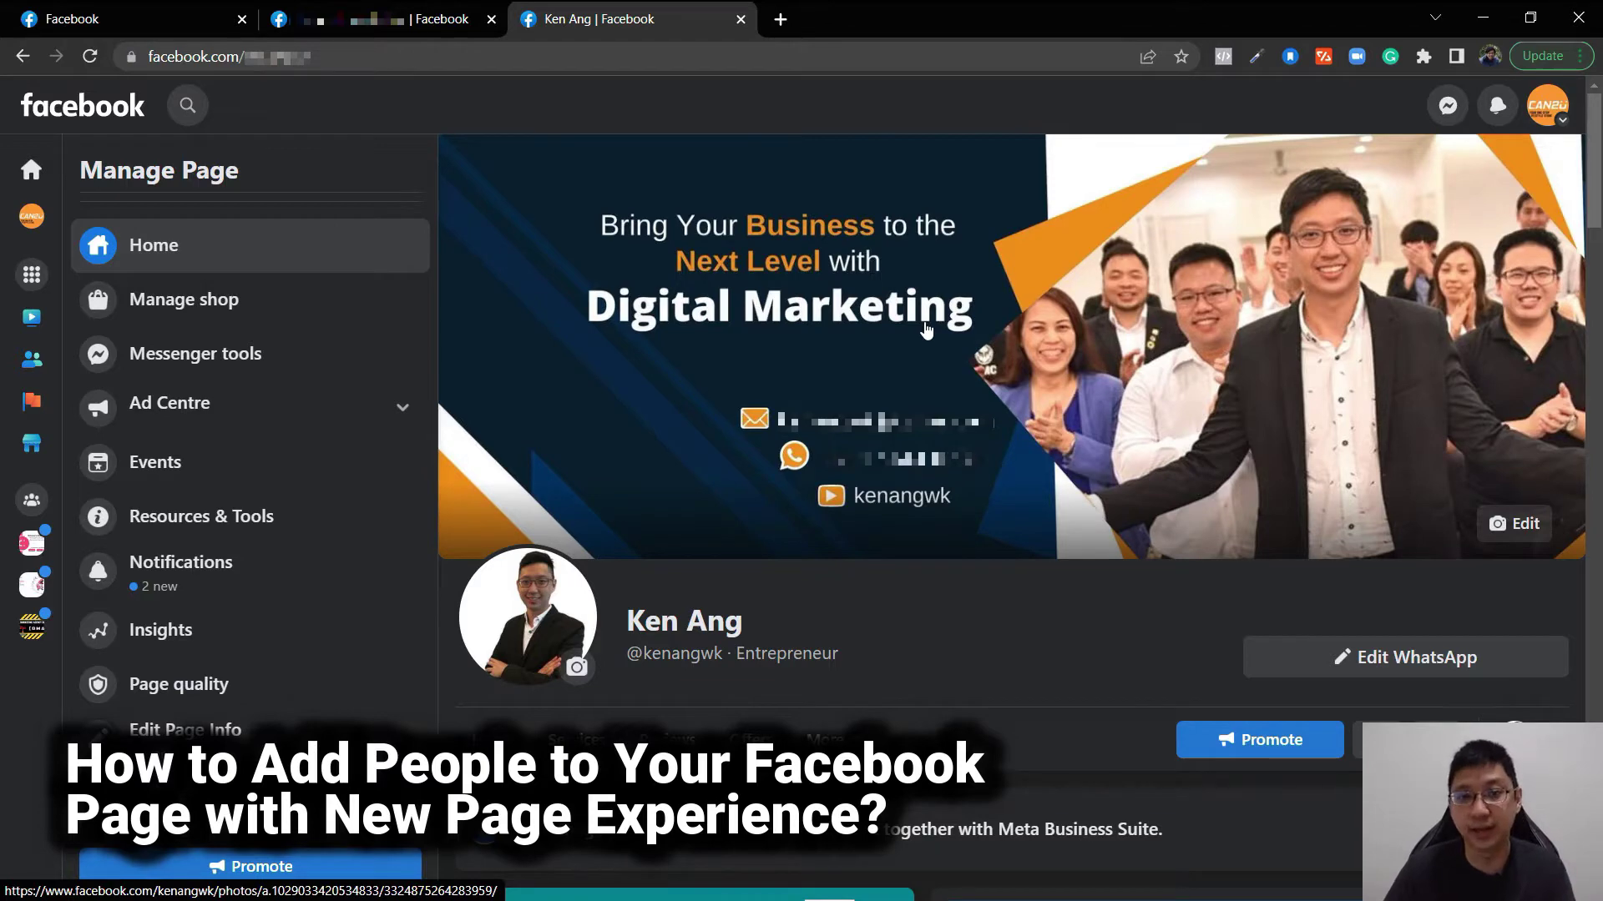
left_click(384, 18)
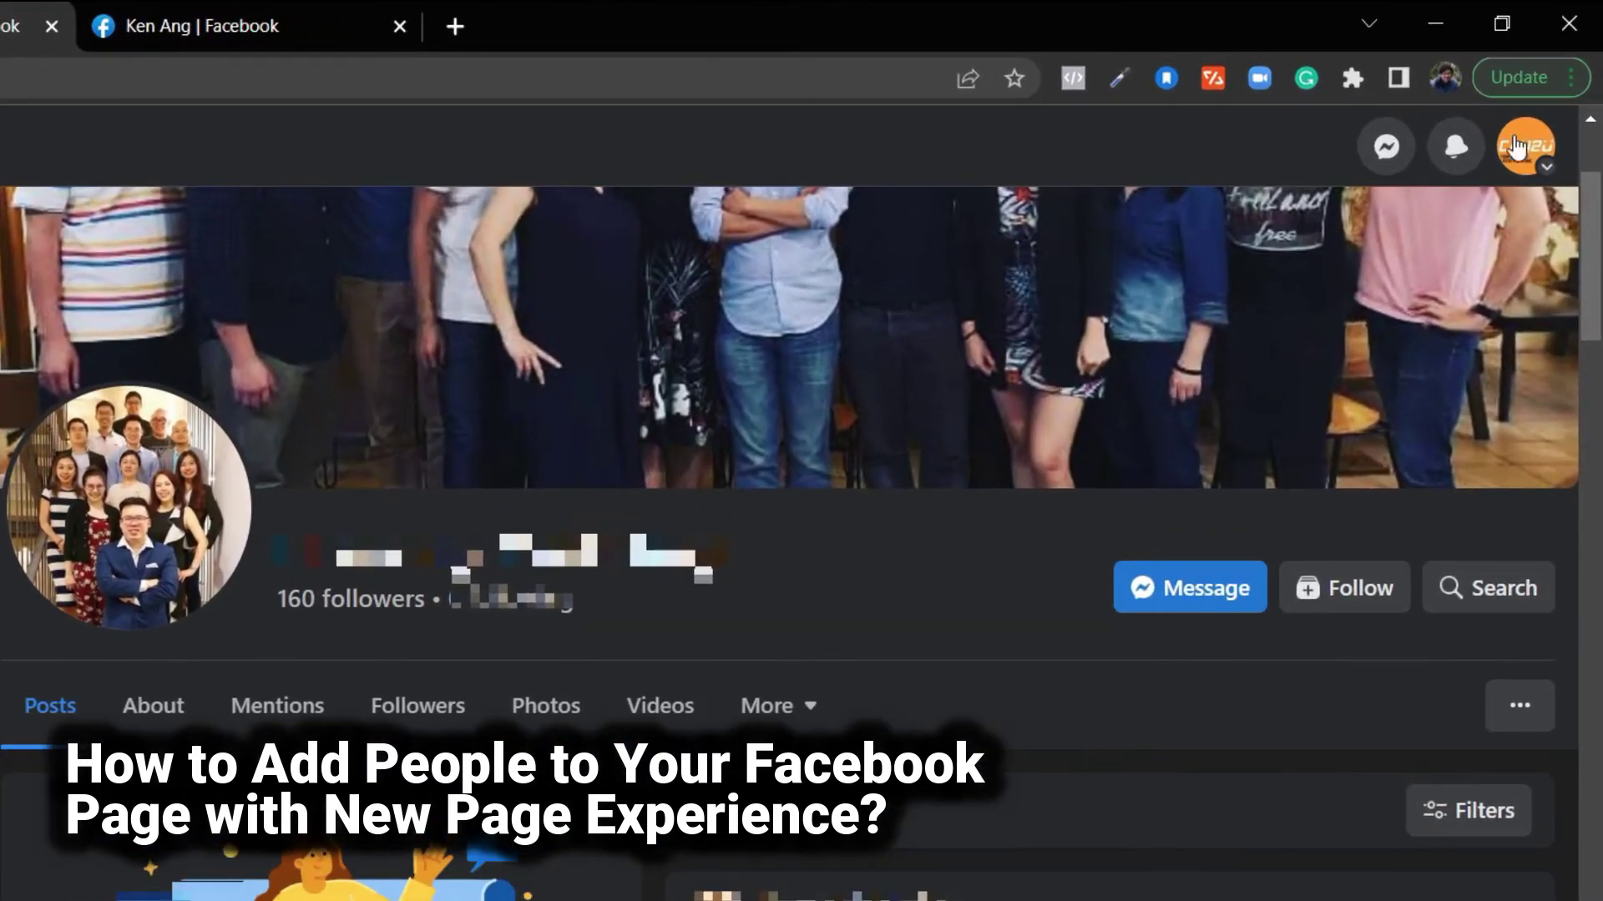
left_click(1548, 180)
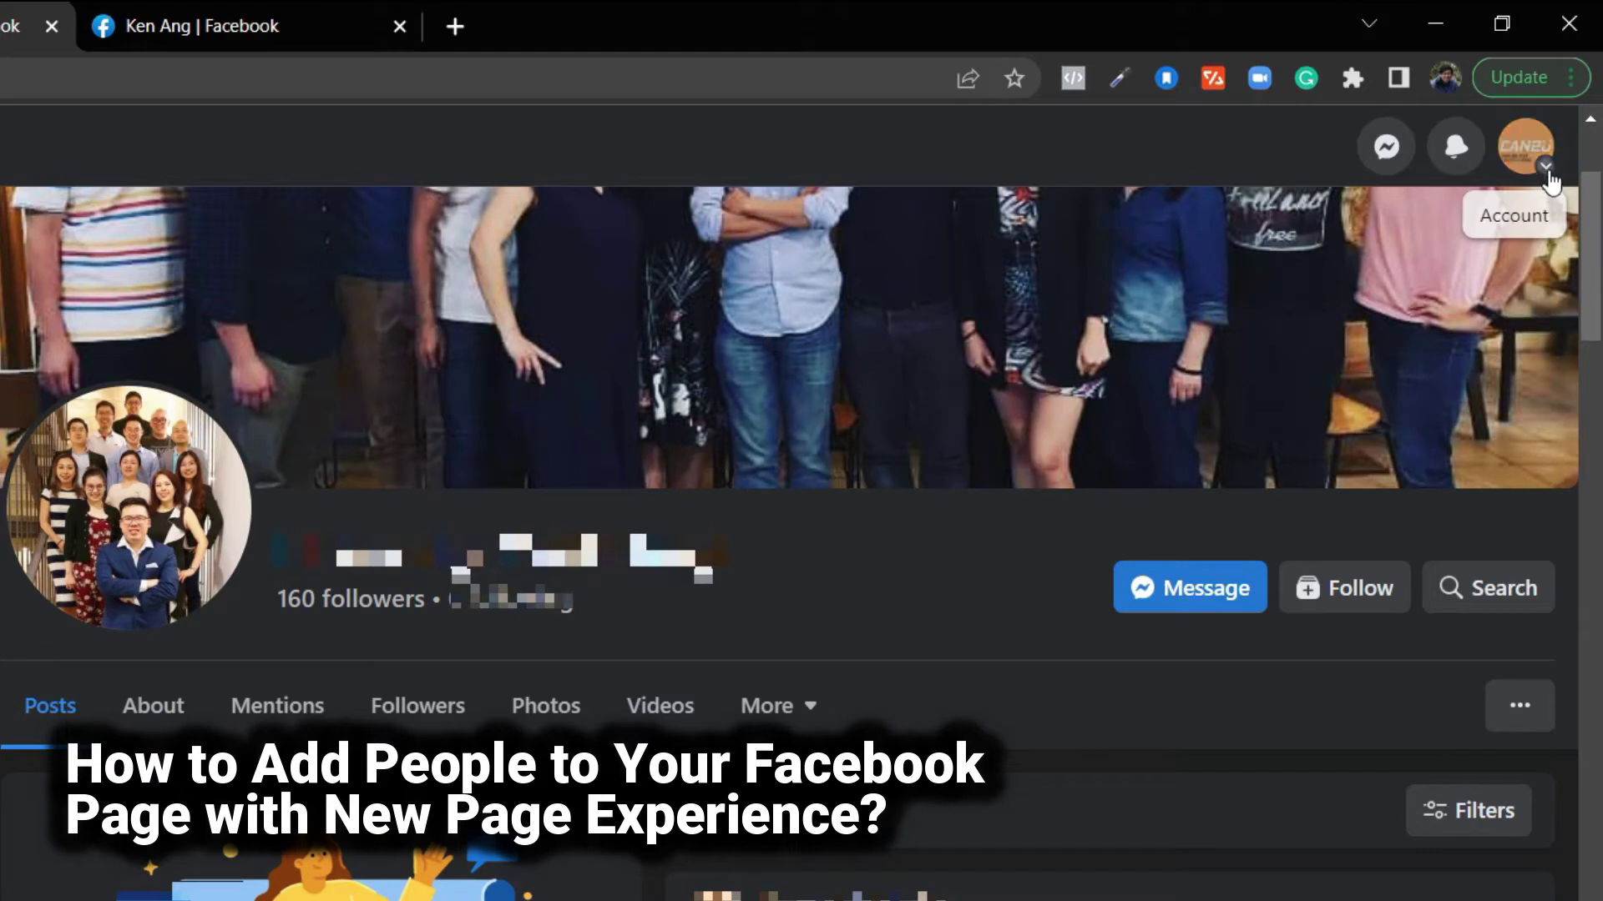
left_click(1165, 350)
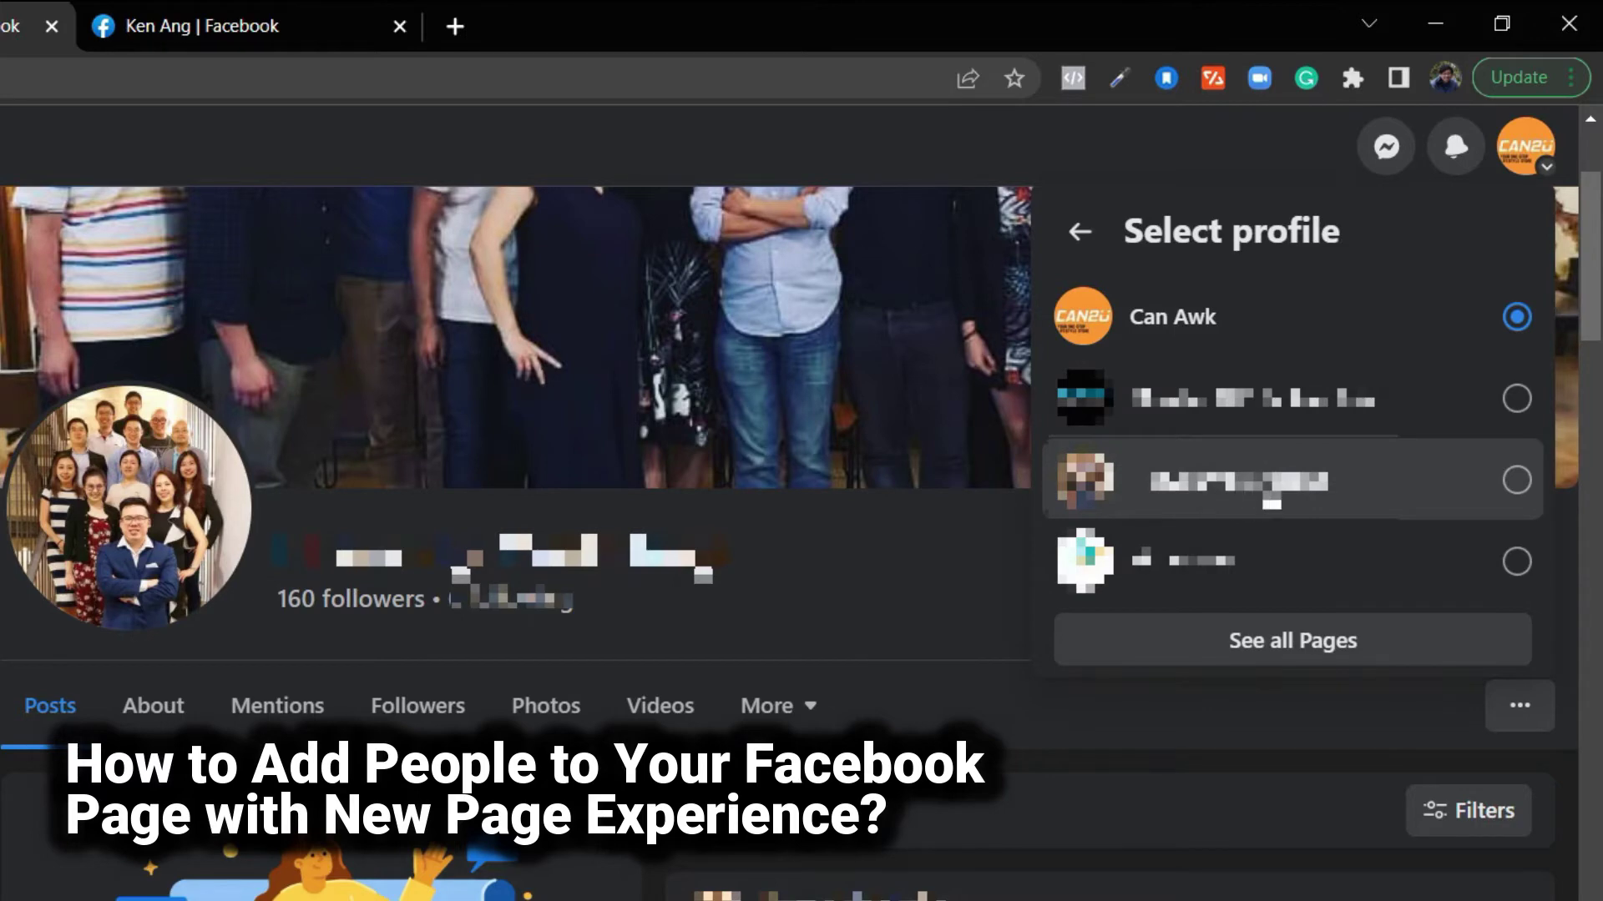
left_click(1269, 496)
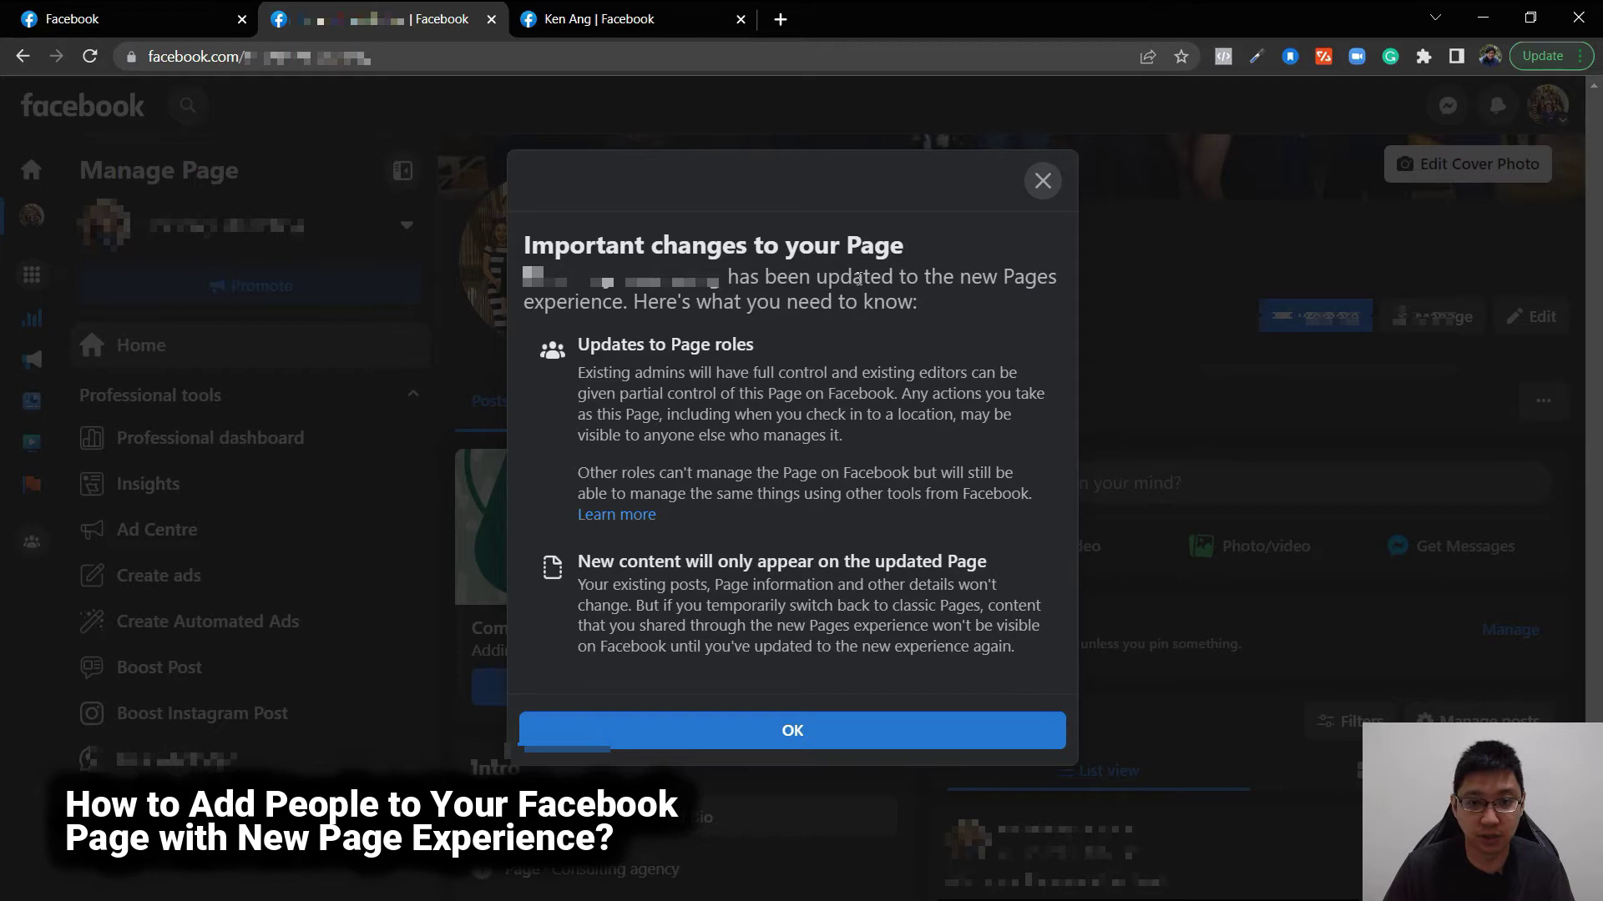
left_click(811, 734)
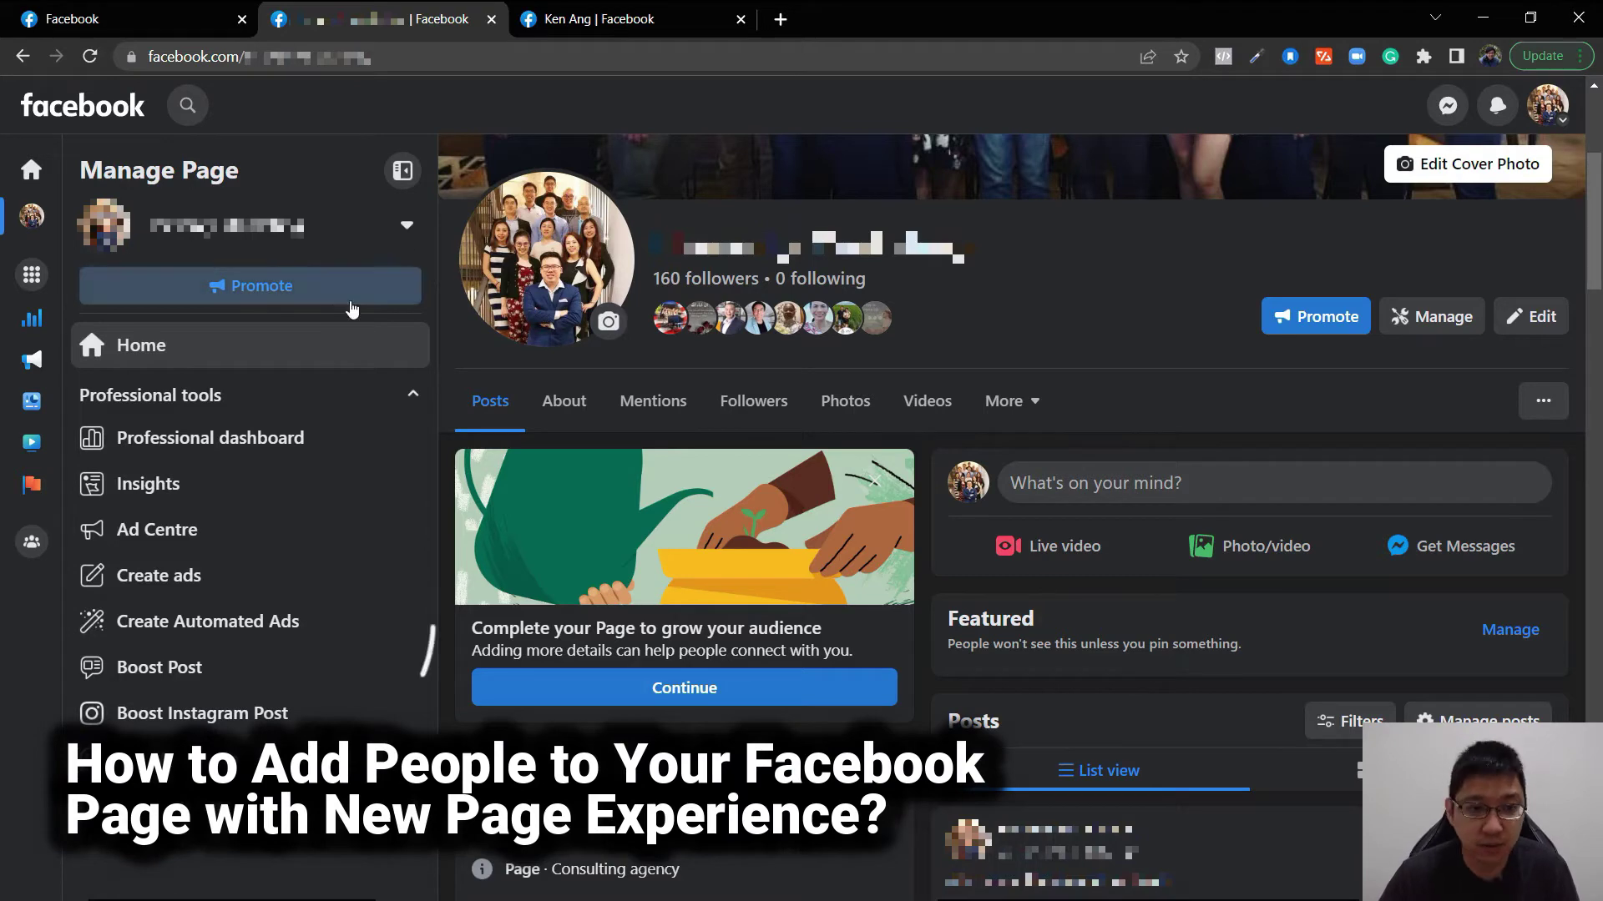
- Go from the Professional dashboard to Page access under Your tools
left_click(223, 449)
scroll(372, 450, "down", 3)
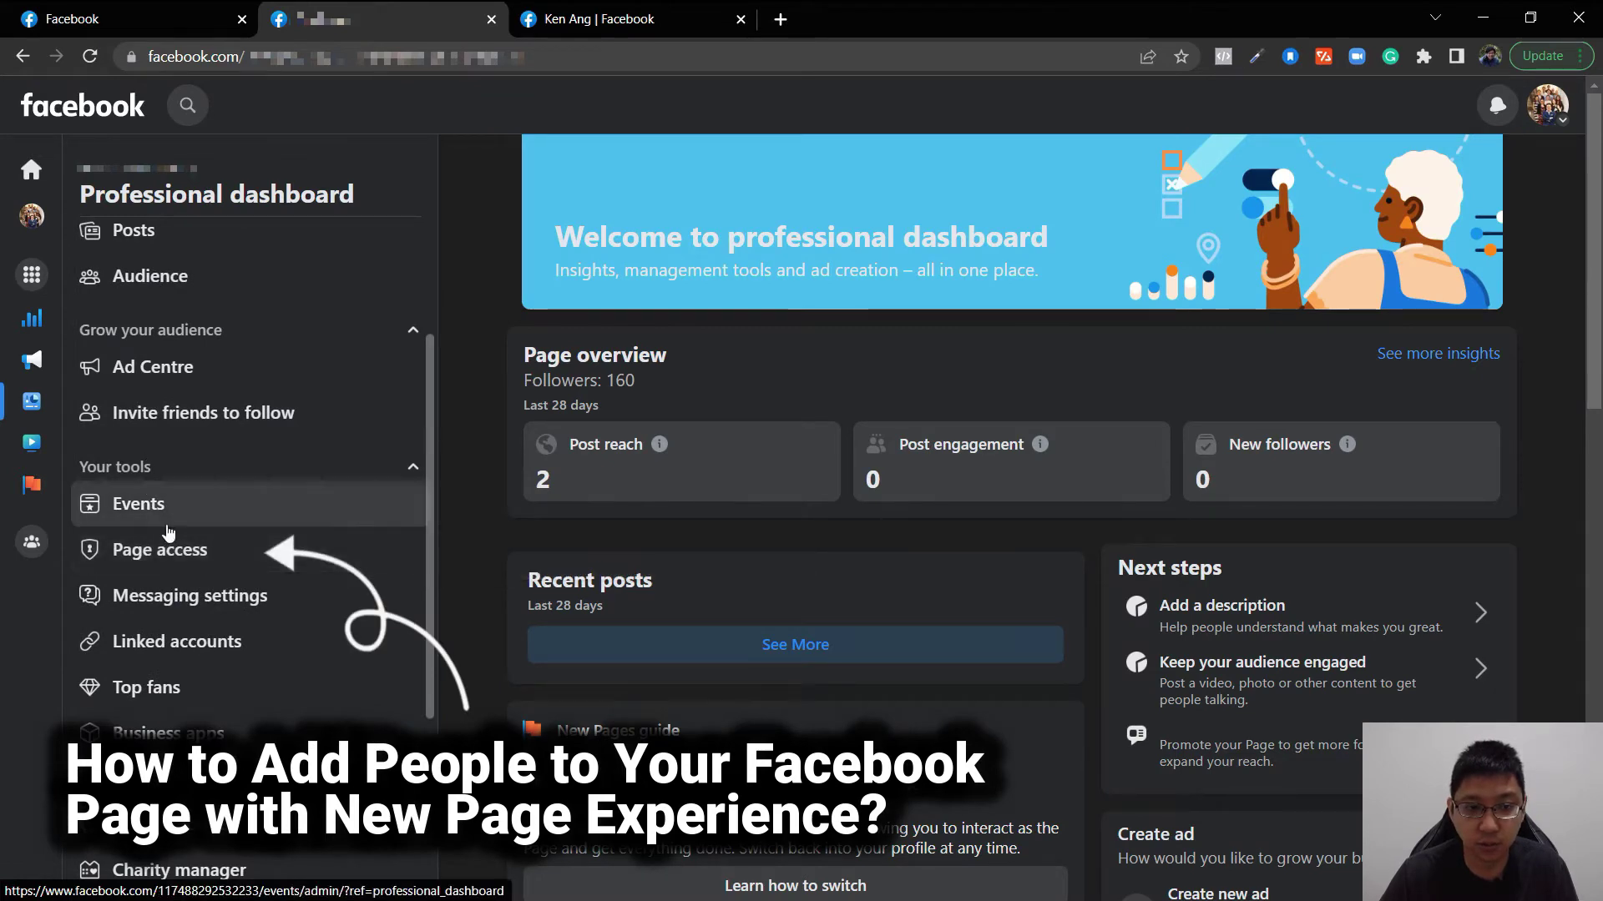
left_click(191, 552)
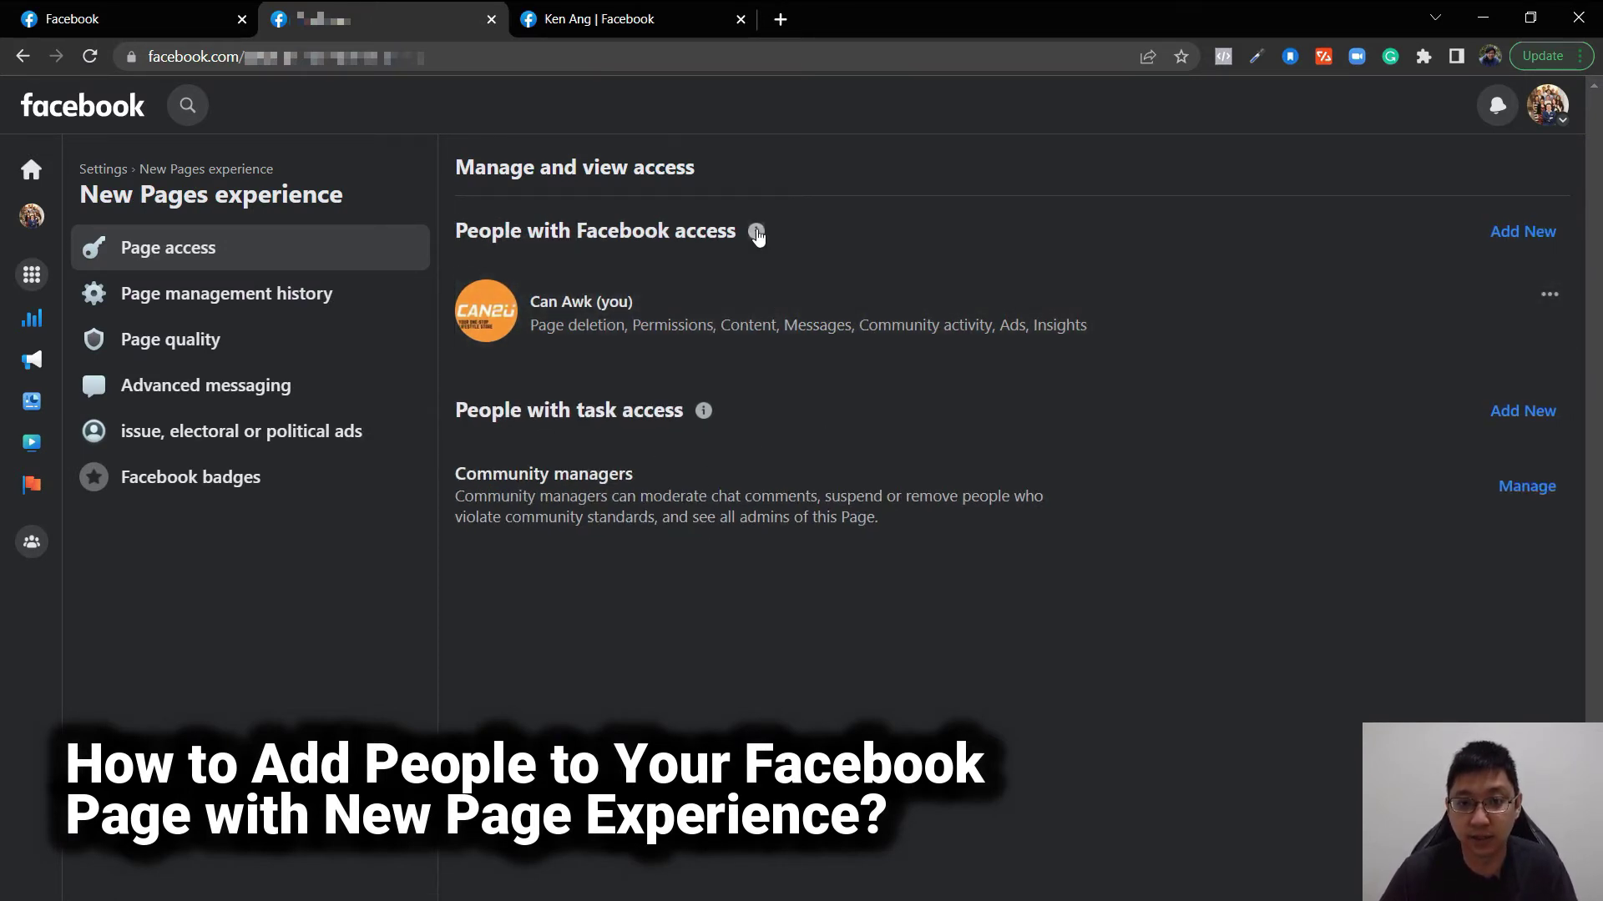
- Show the info about People with Facebook access and highlight part of its explanation
mouse_move(757, 236)
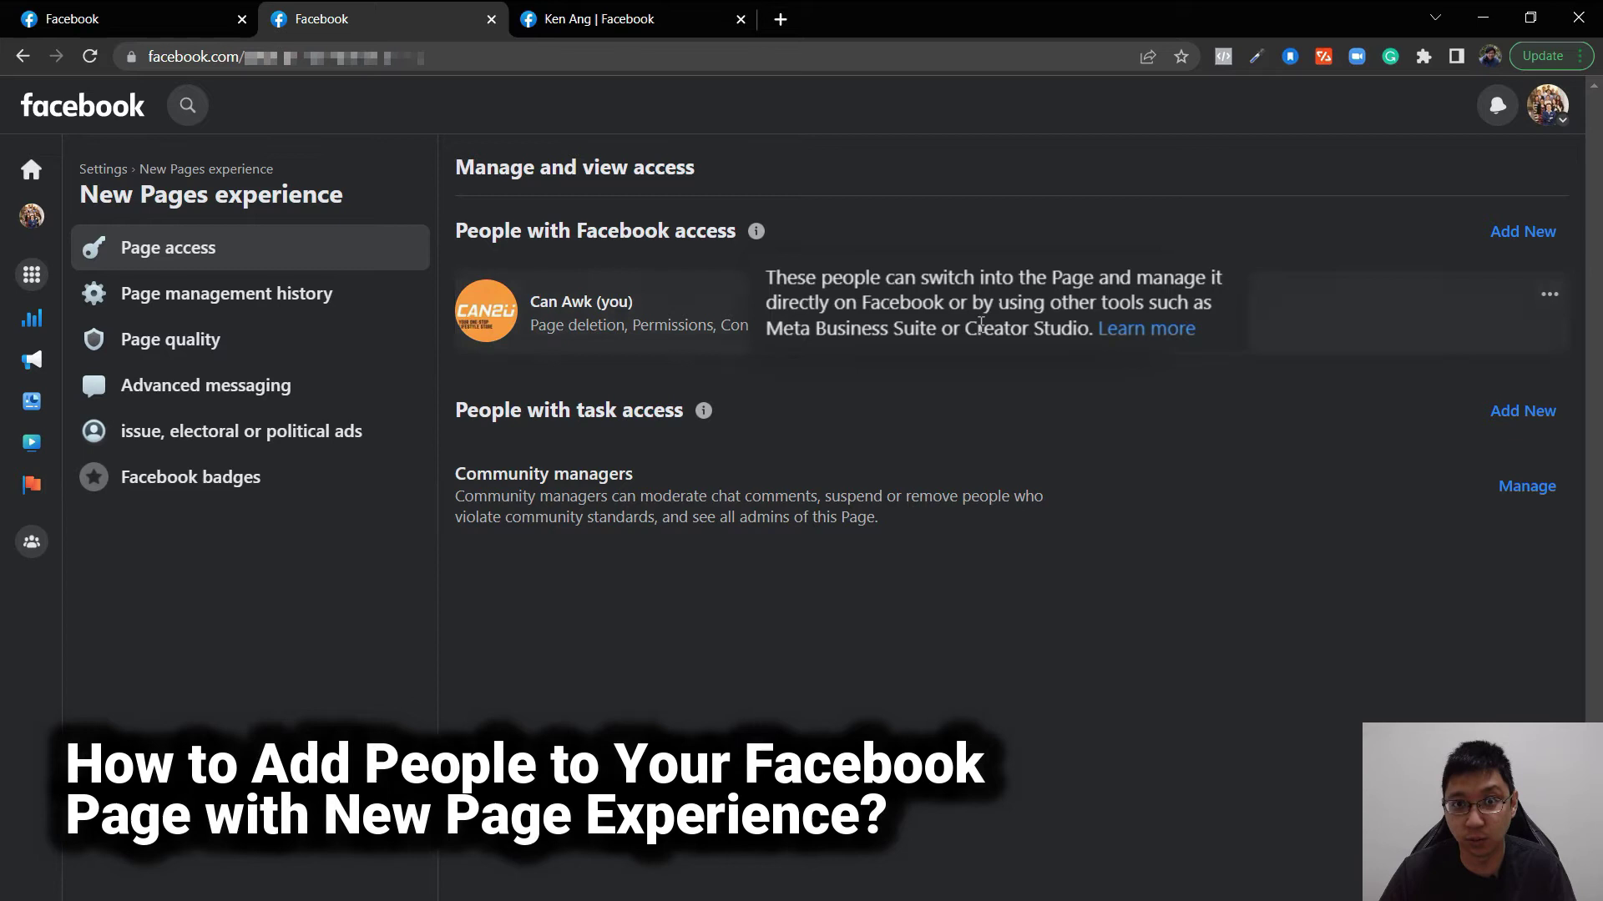
left_click_drag(788, 306, 1088, 336)
left_click(1088, 335)
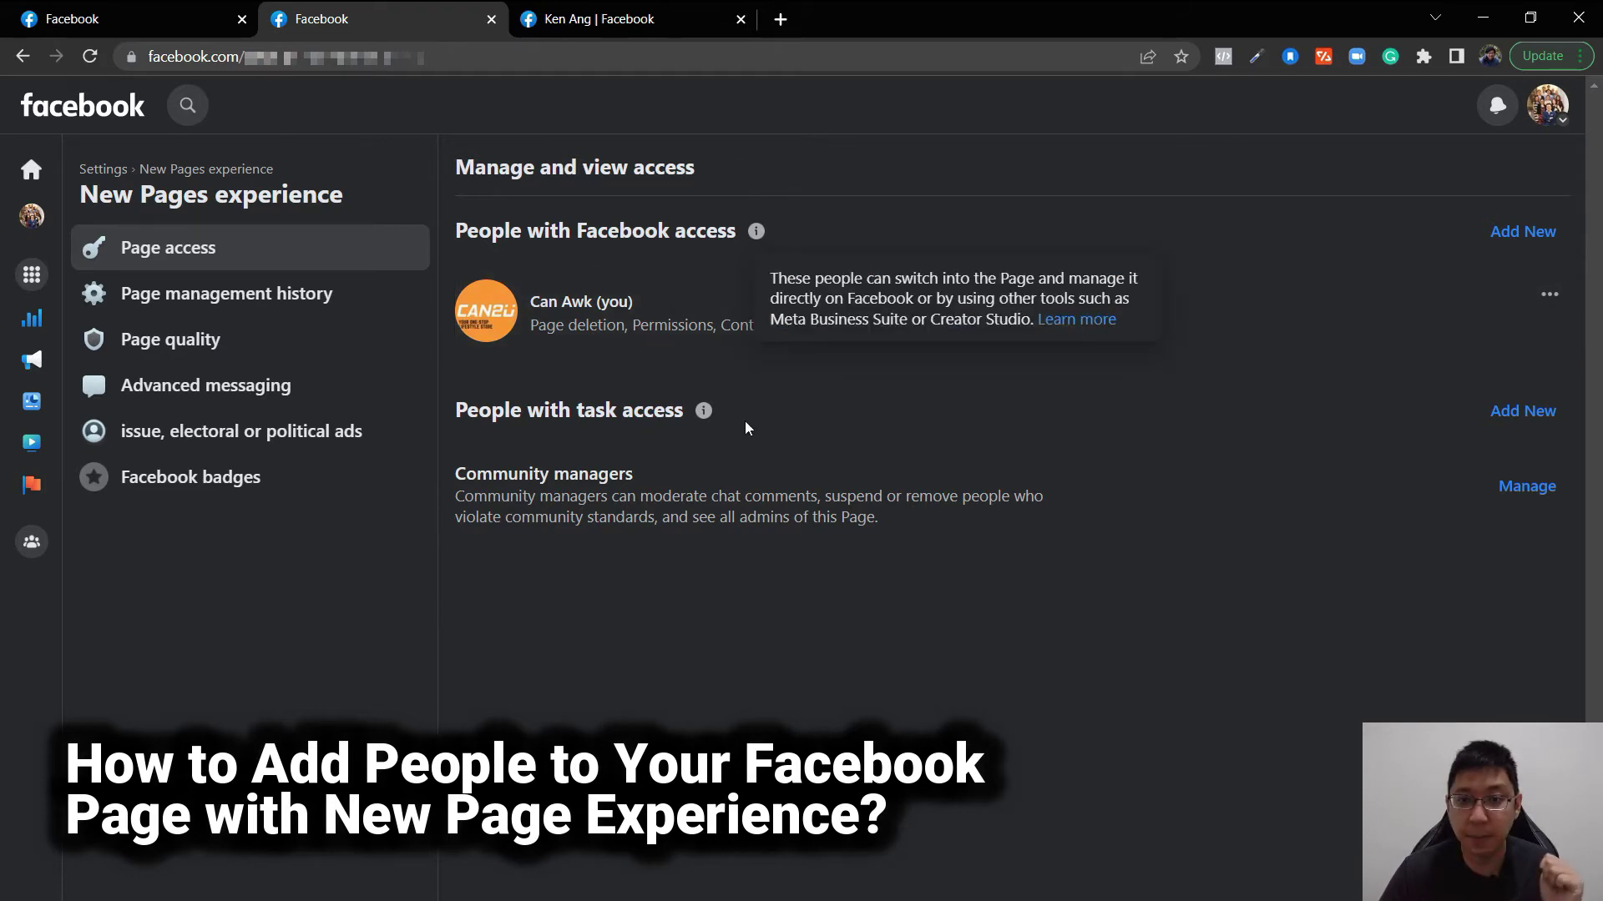
left_click(1523, 411)
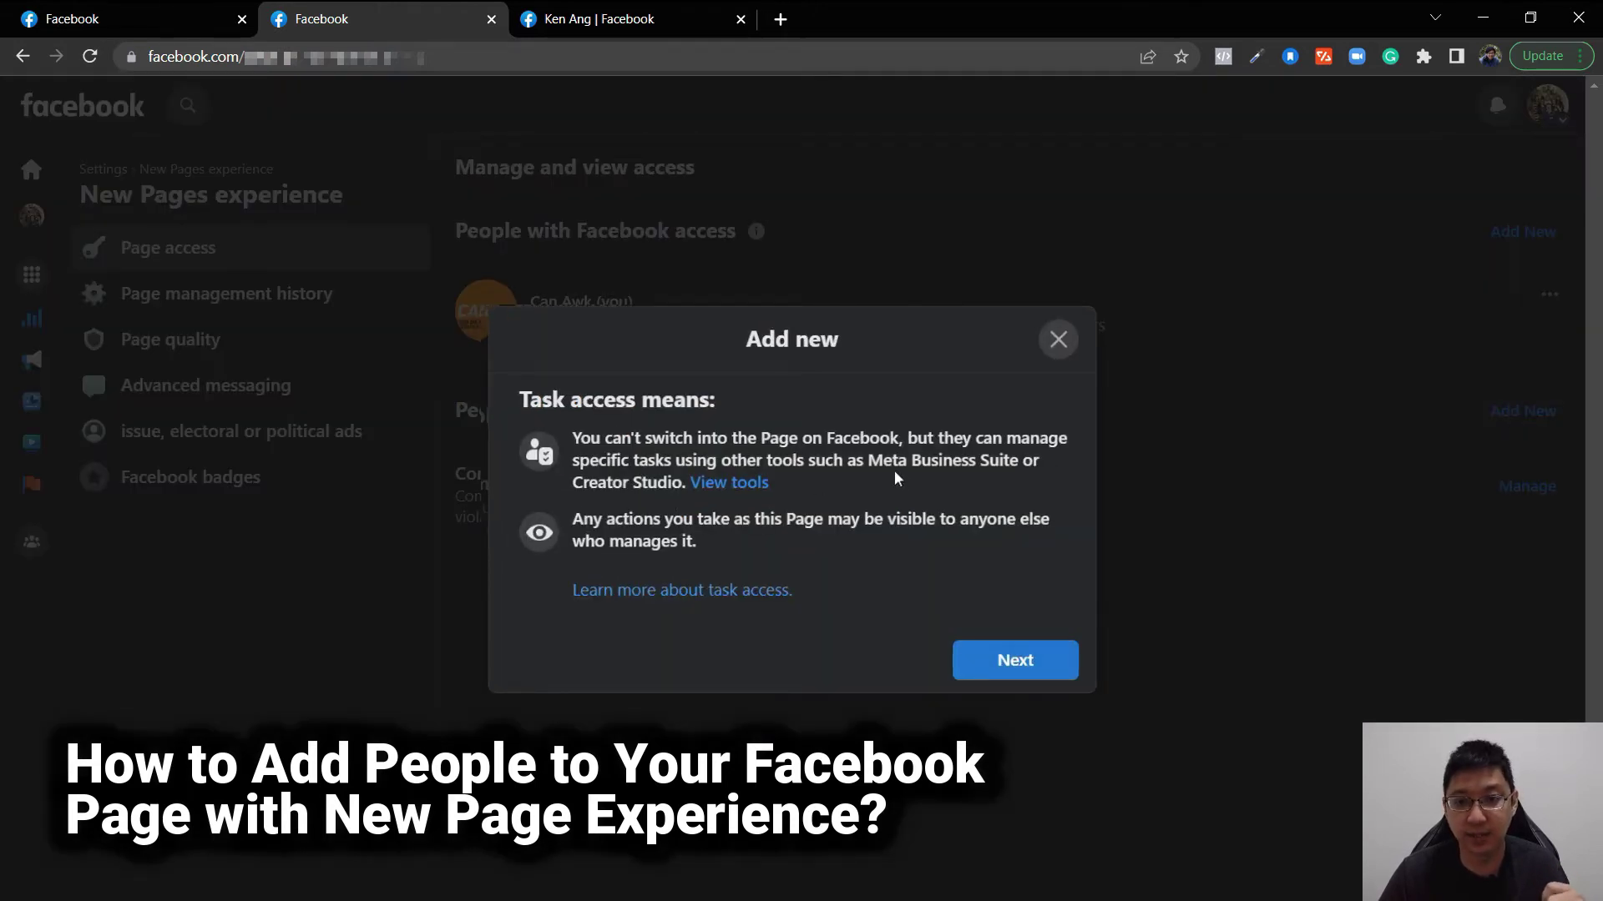
left_click_drag(868, 464, 1009, 464)
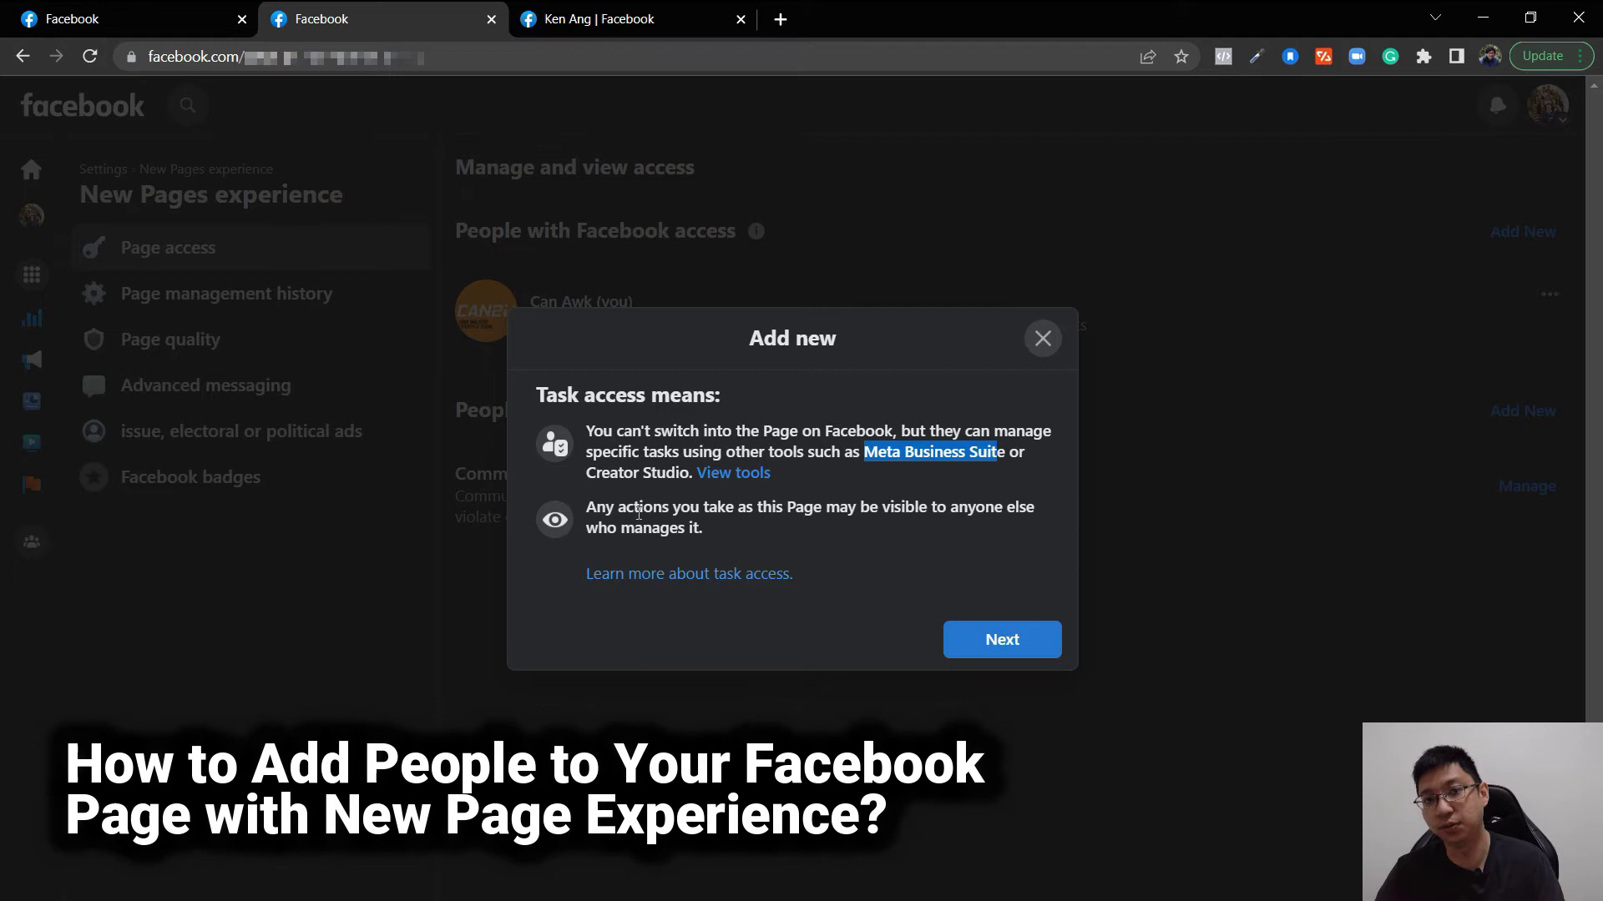
key("Escape")
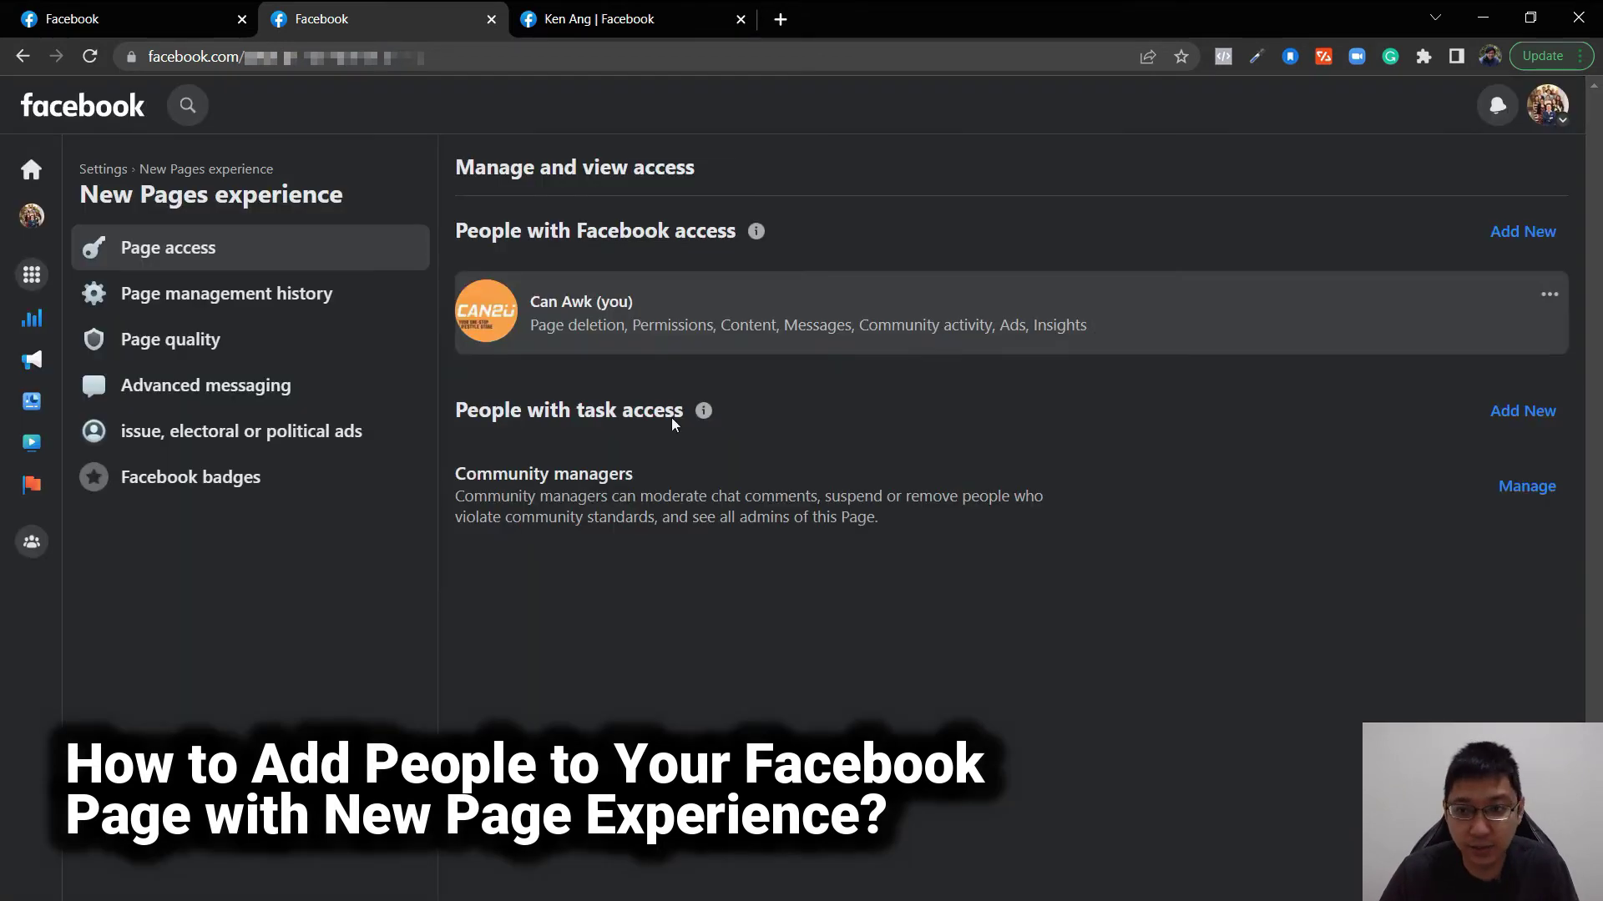
- Search for a person to add under Facebook access, review their permissions, then close without granting access
left_click(1525, 232)
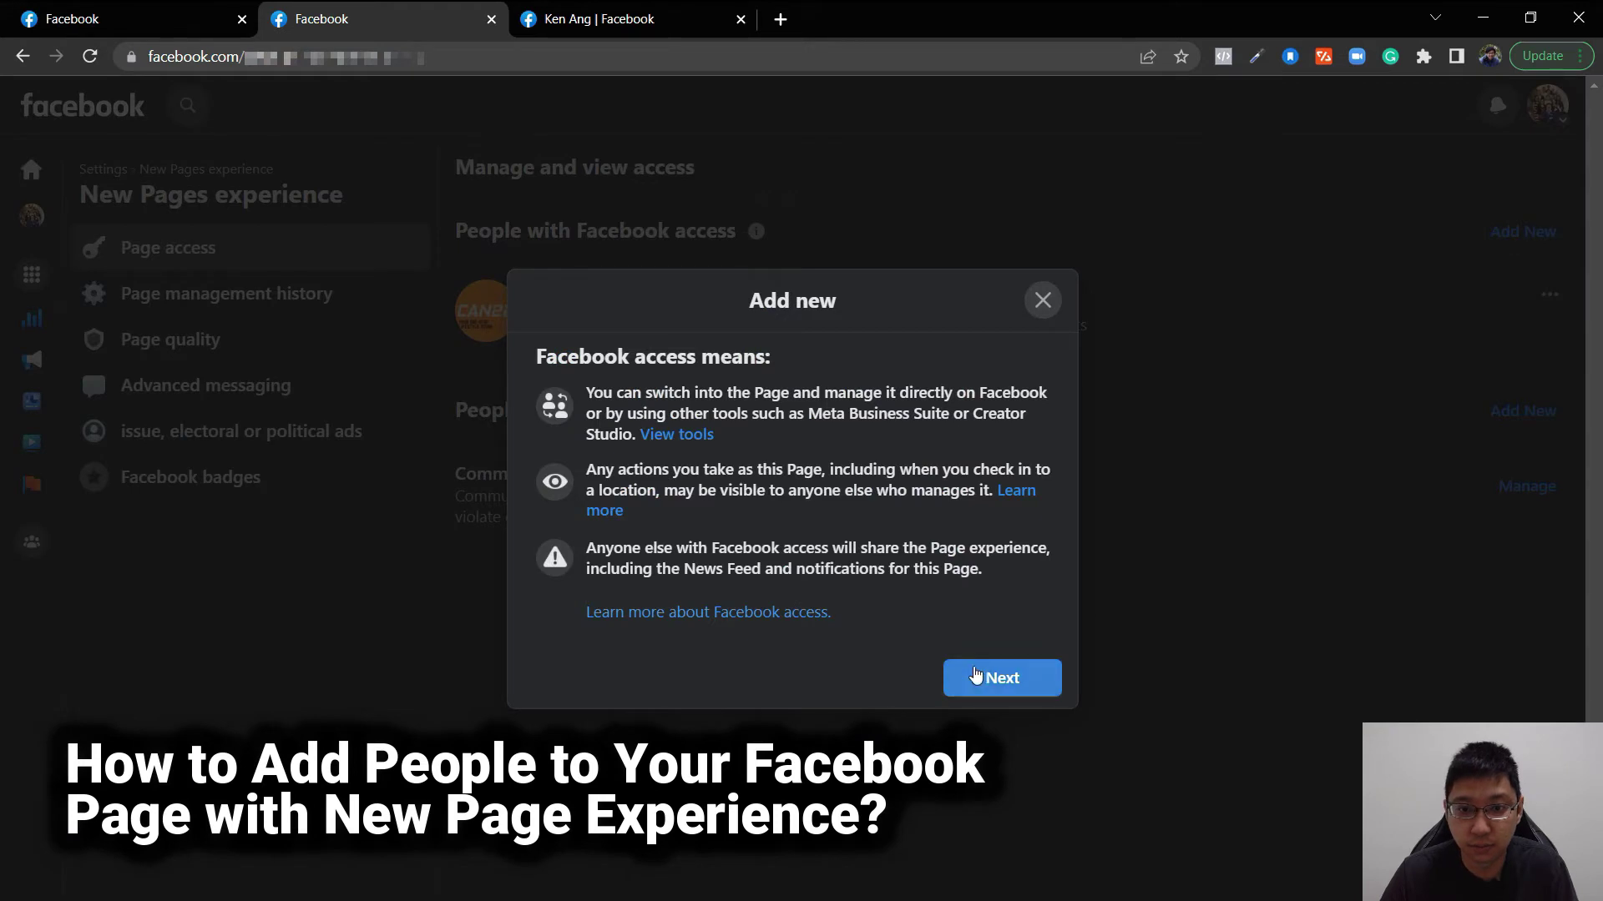
left_click(1006, 686)
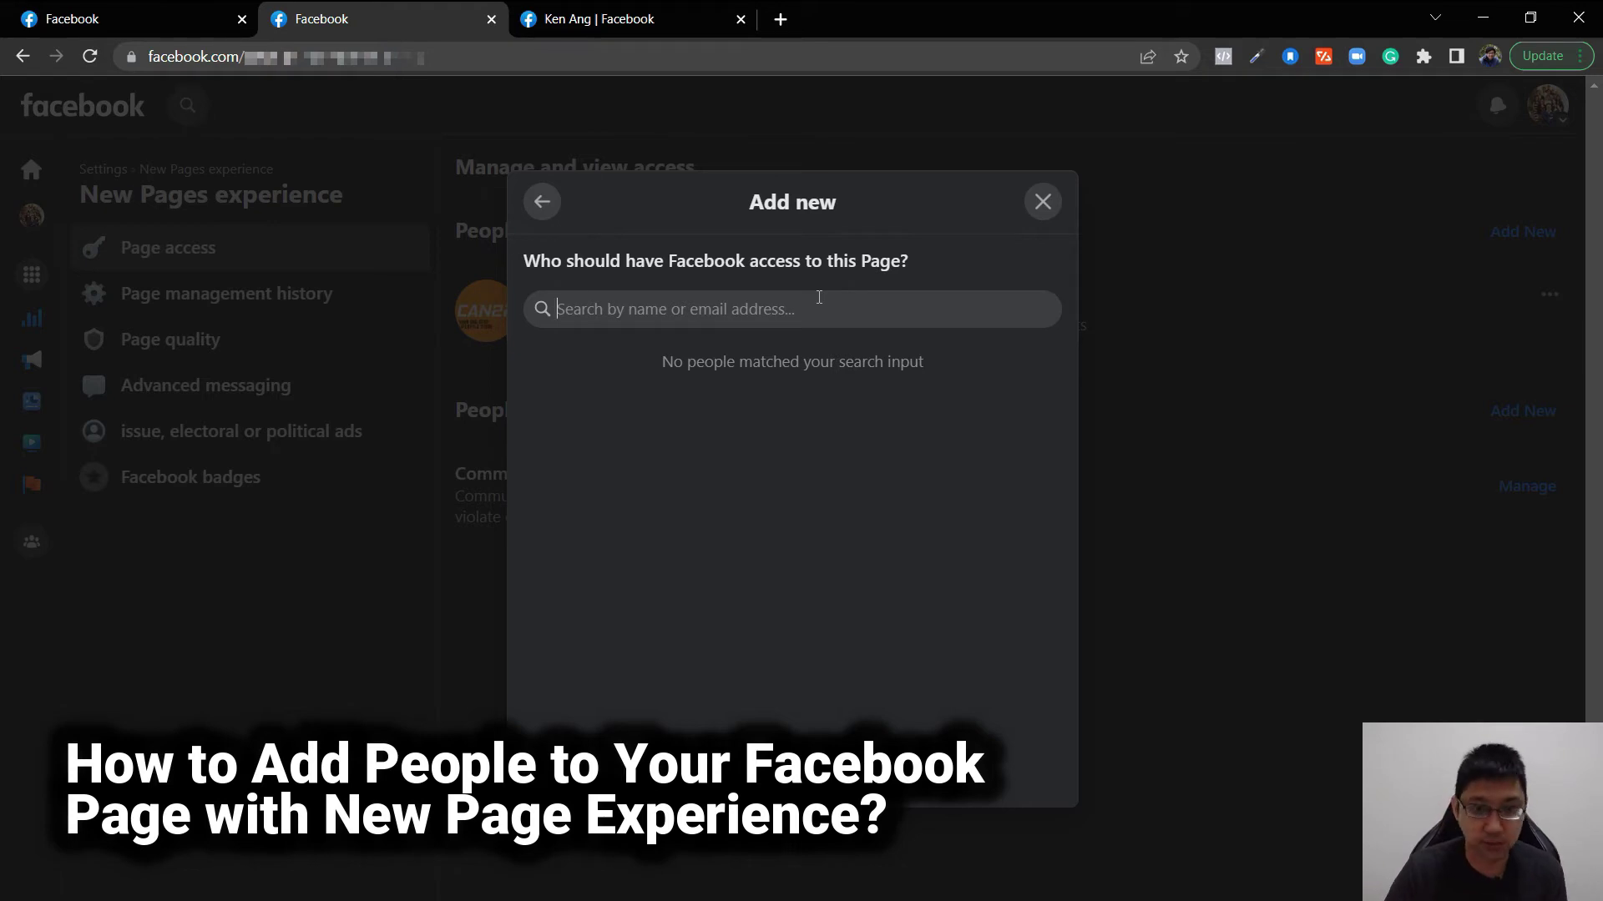
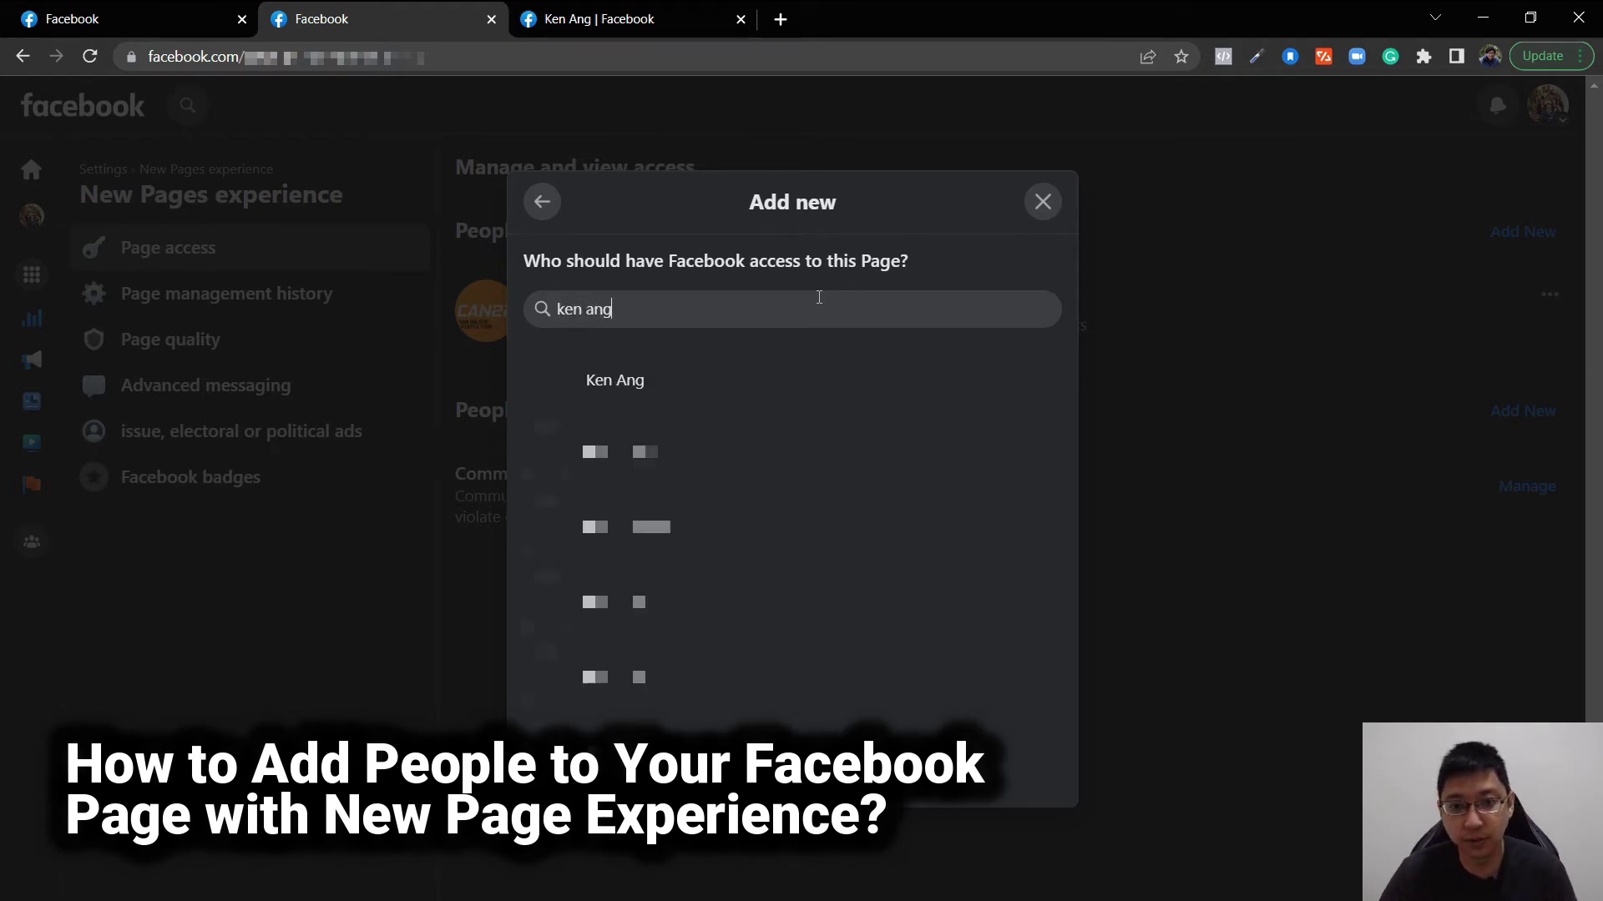
left_click(636, 392)
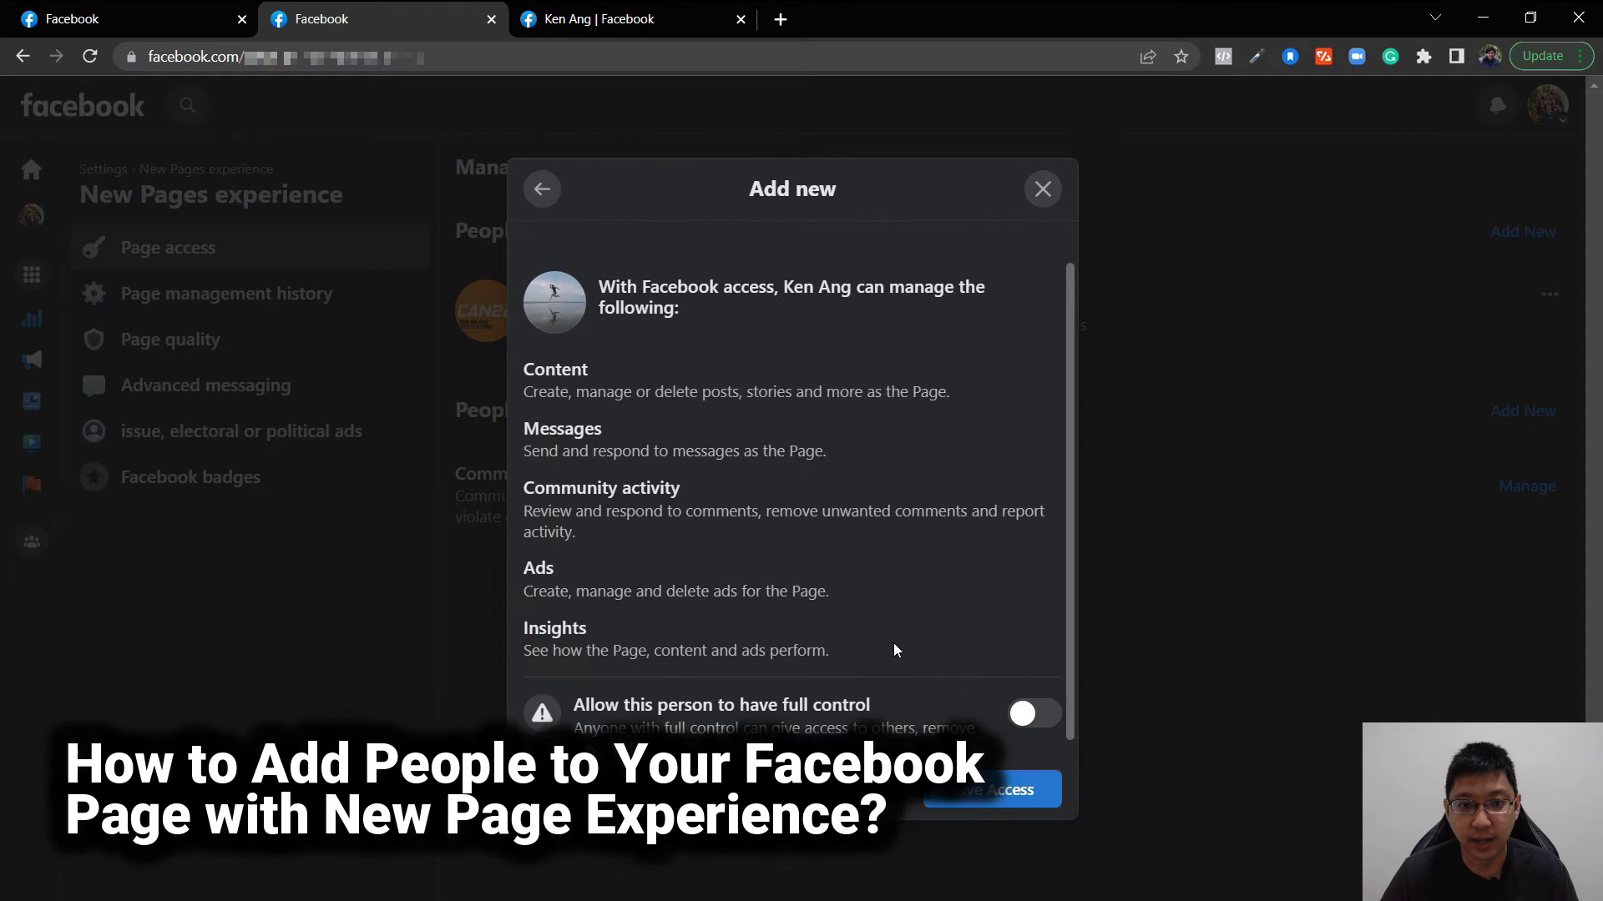
scroll(860, 609, "down", 1)
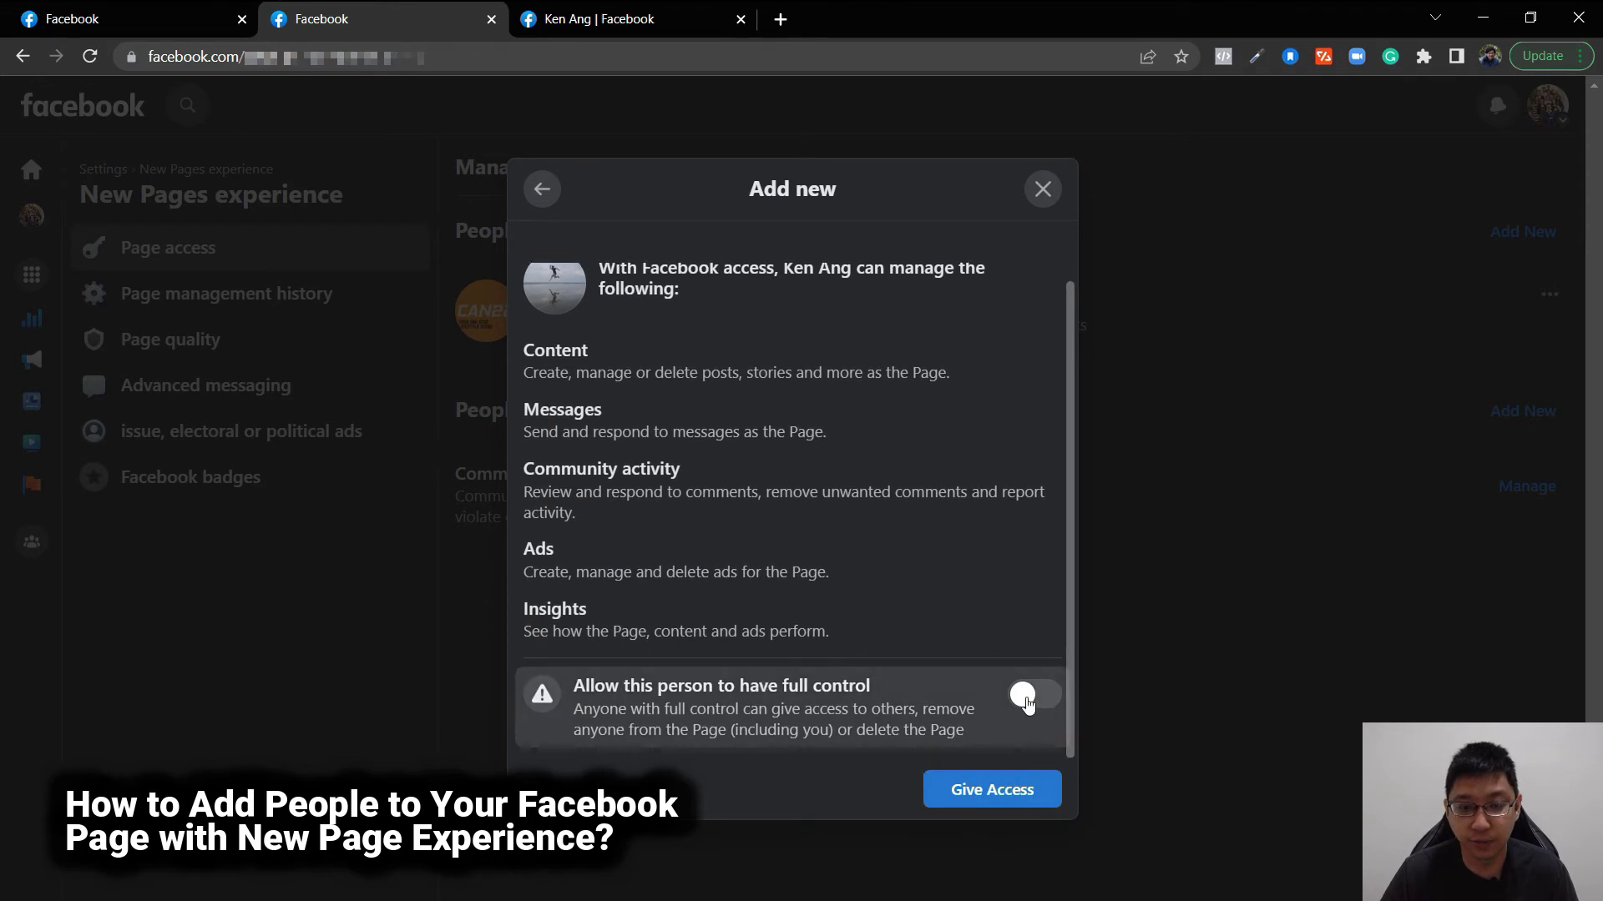
scroll(1027, 701, "up", 1)
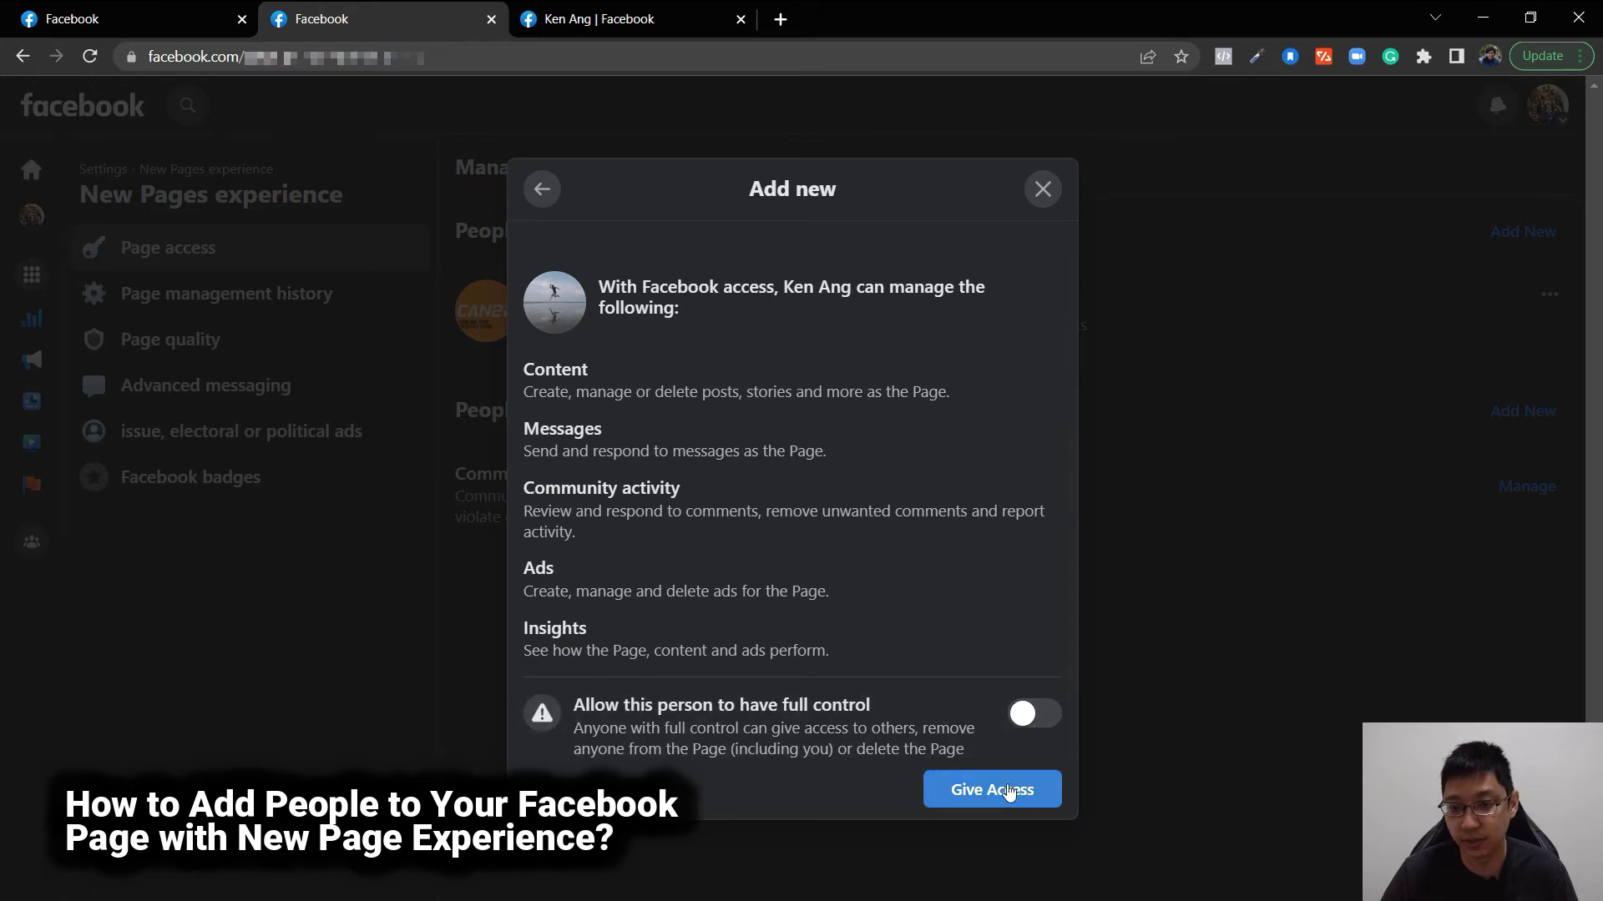
left_click(1048, 199)
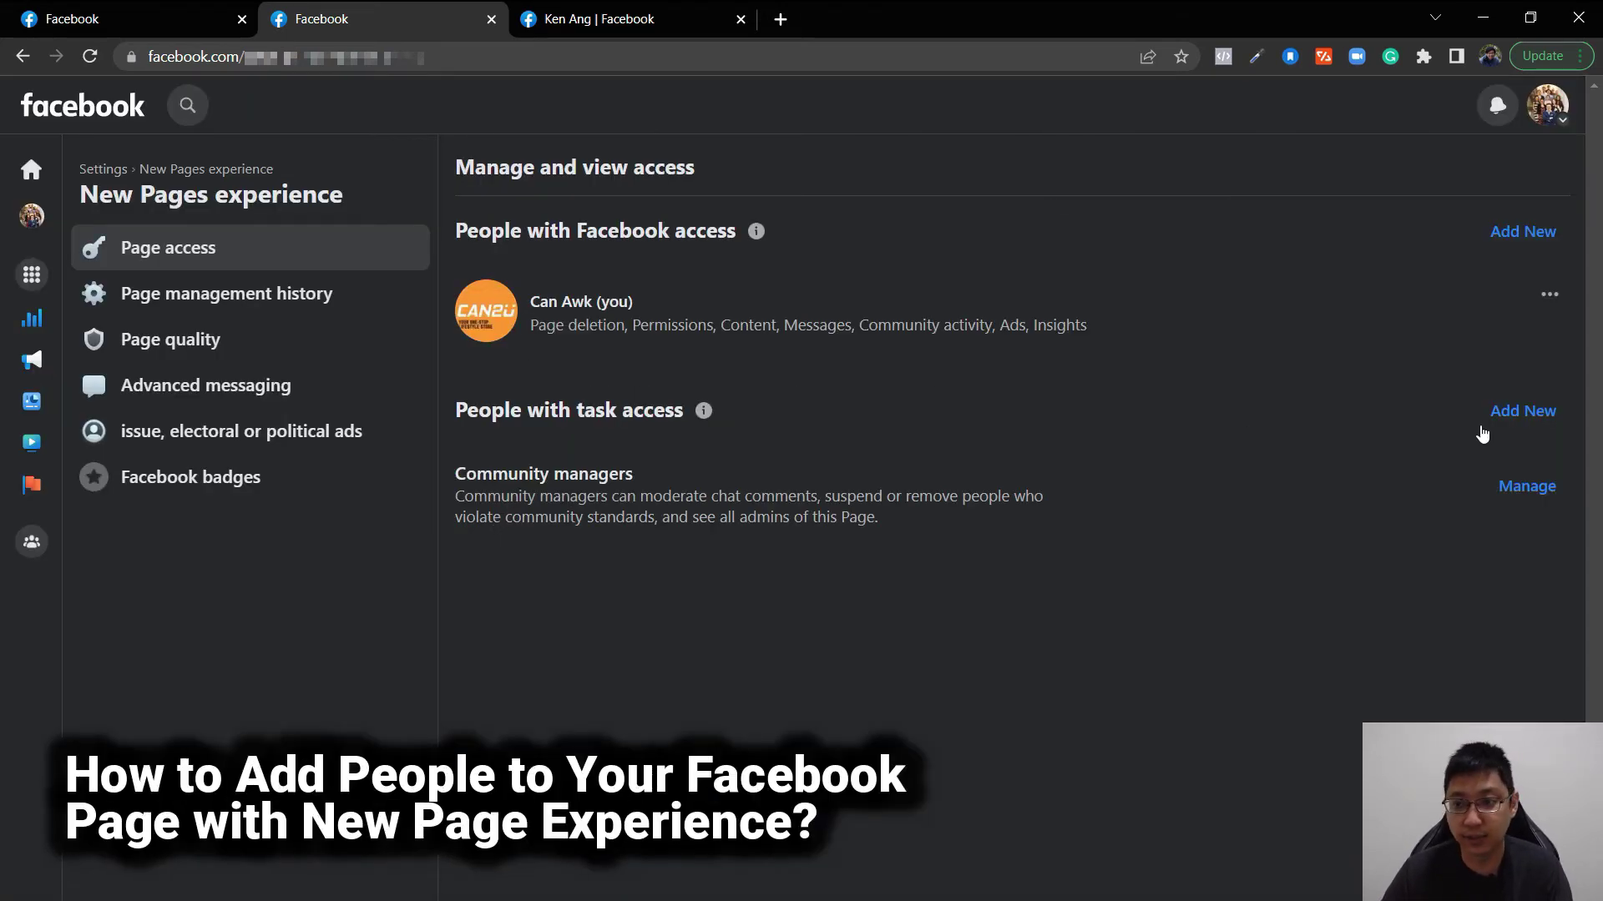
left_click(1524, 435)
left_click(968, 634)
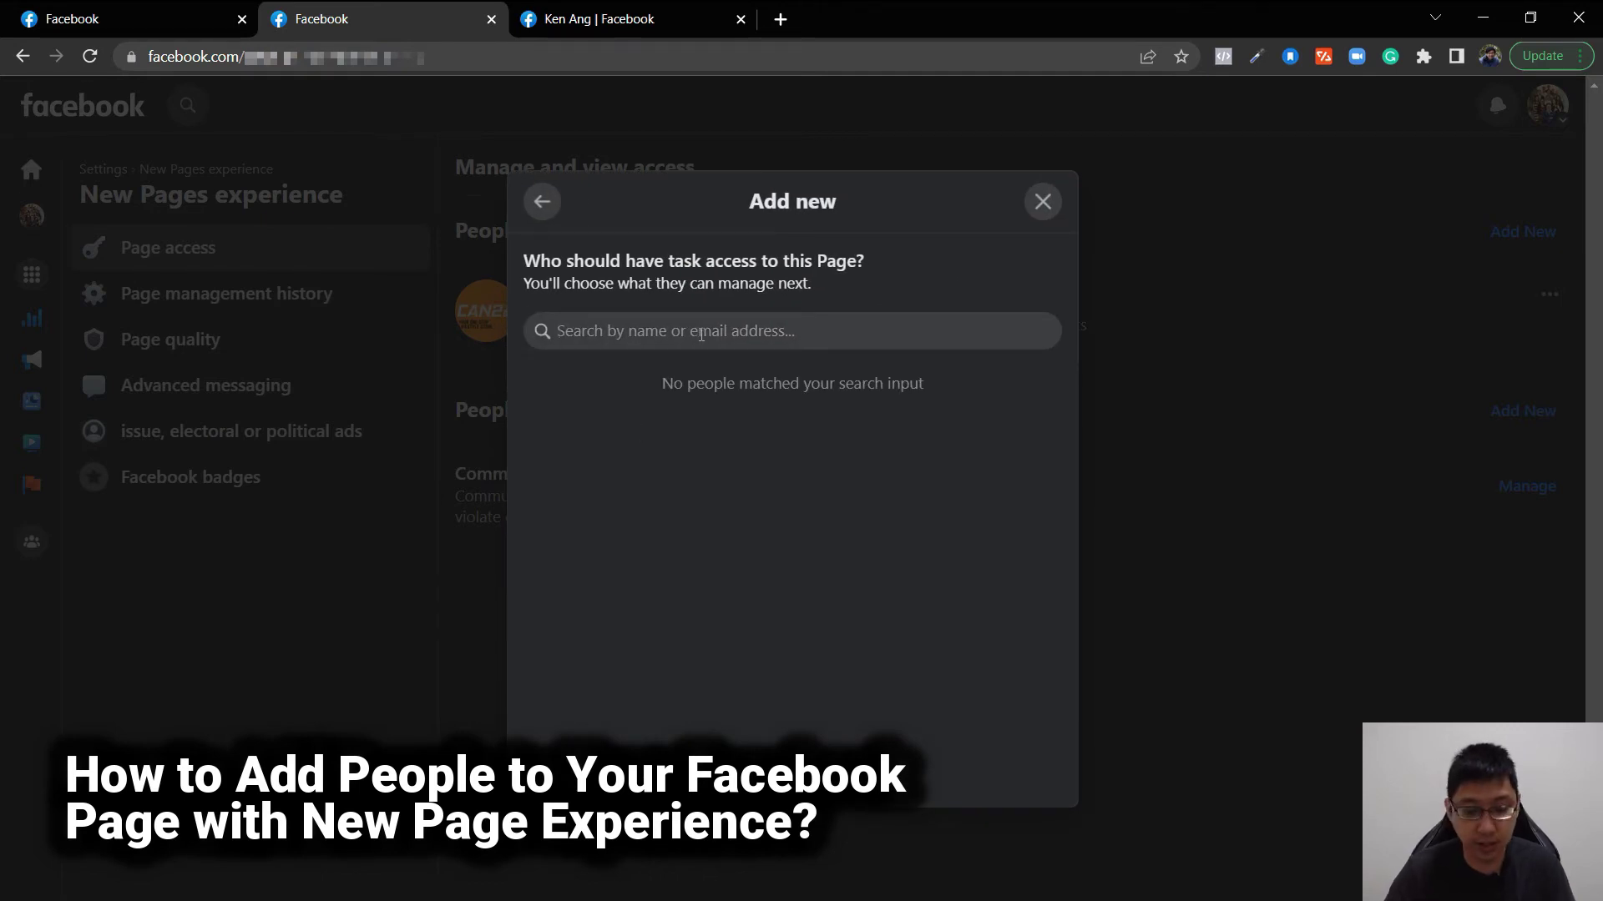
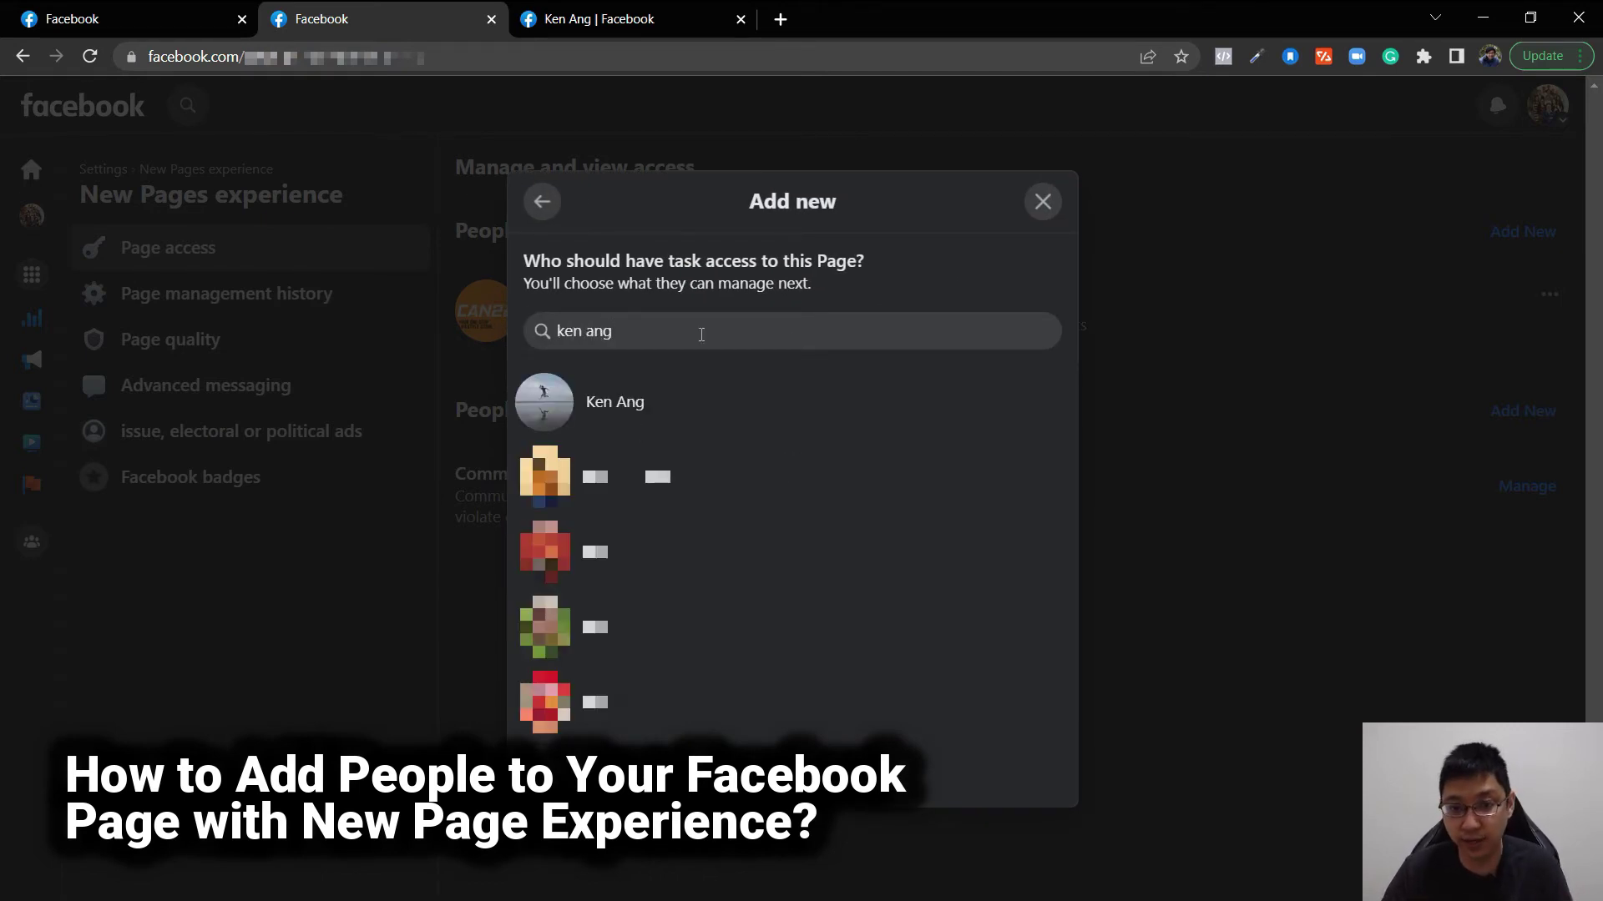
scroll(762, 568, "down", 2)
scroll(748, 572, "up", 3)
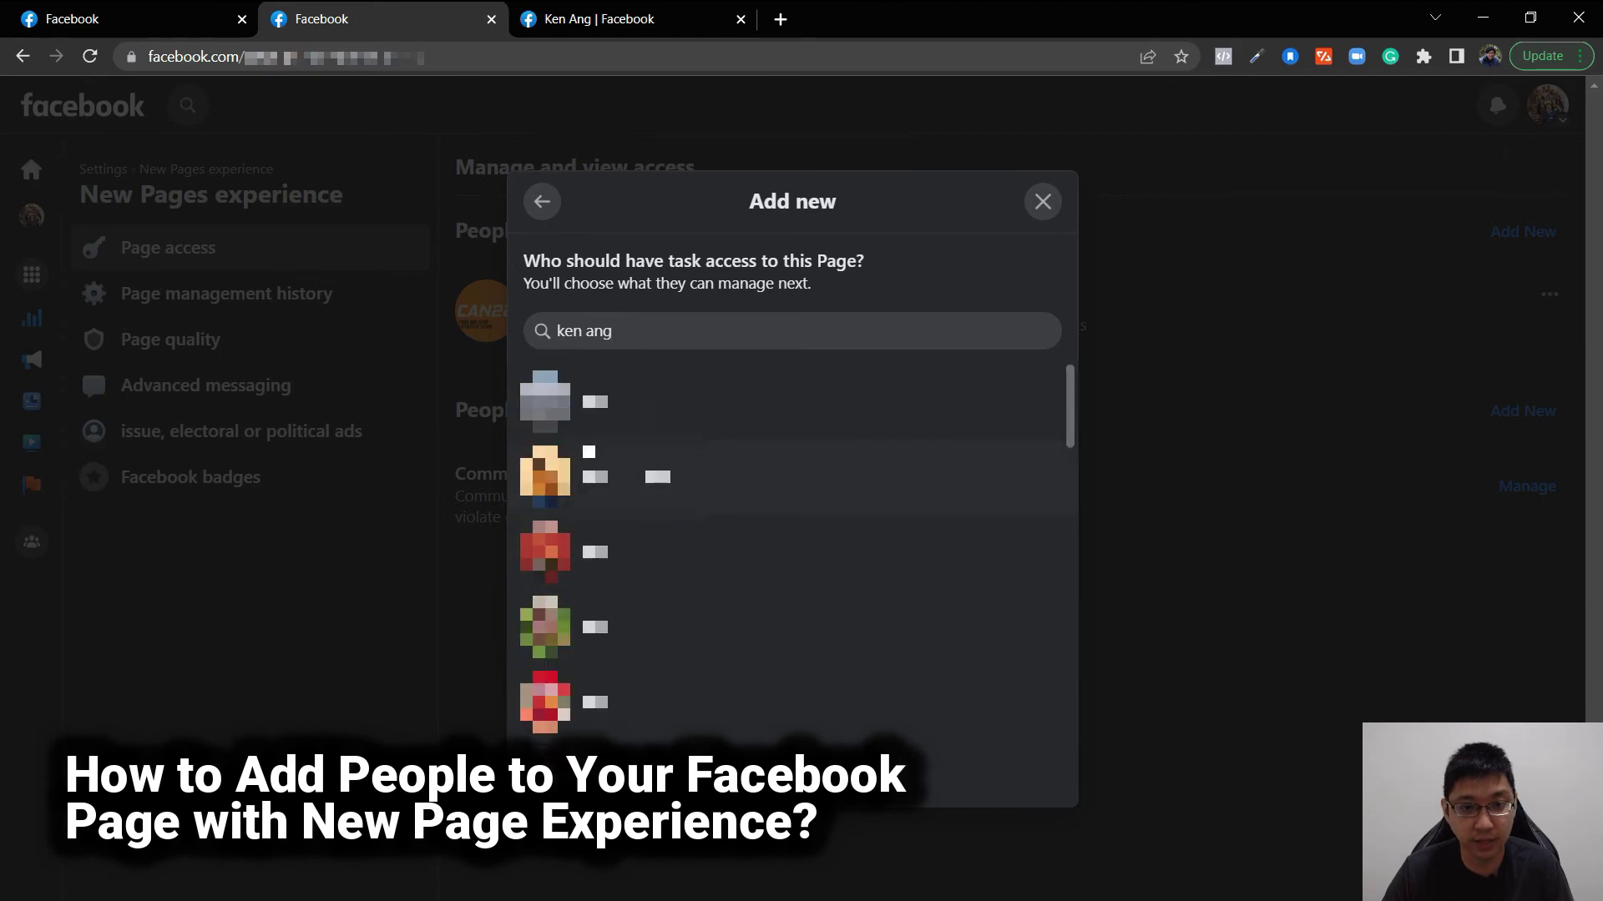
left_click(1042, 201)
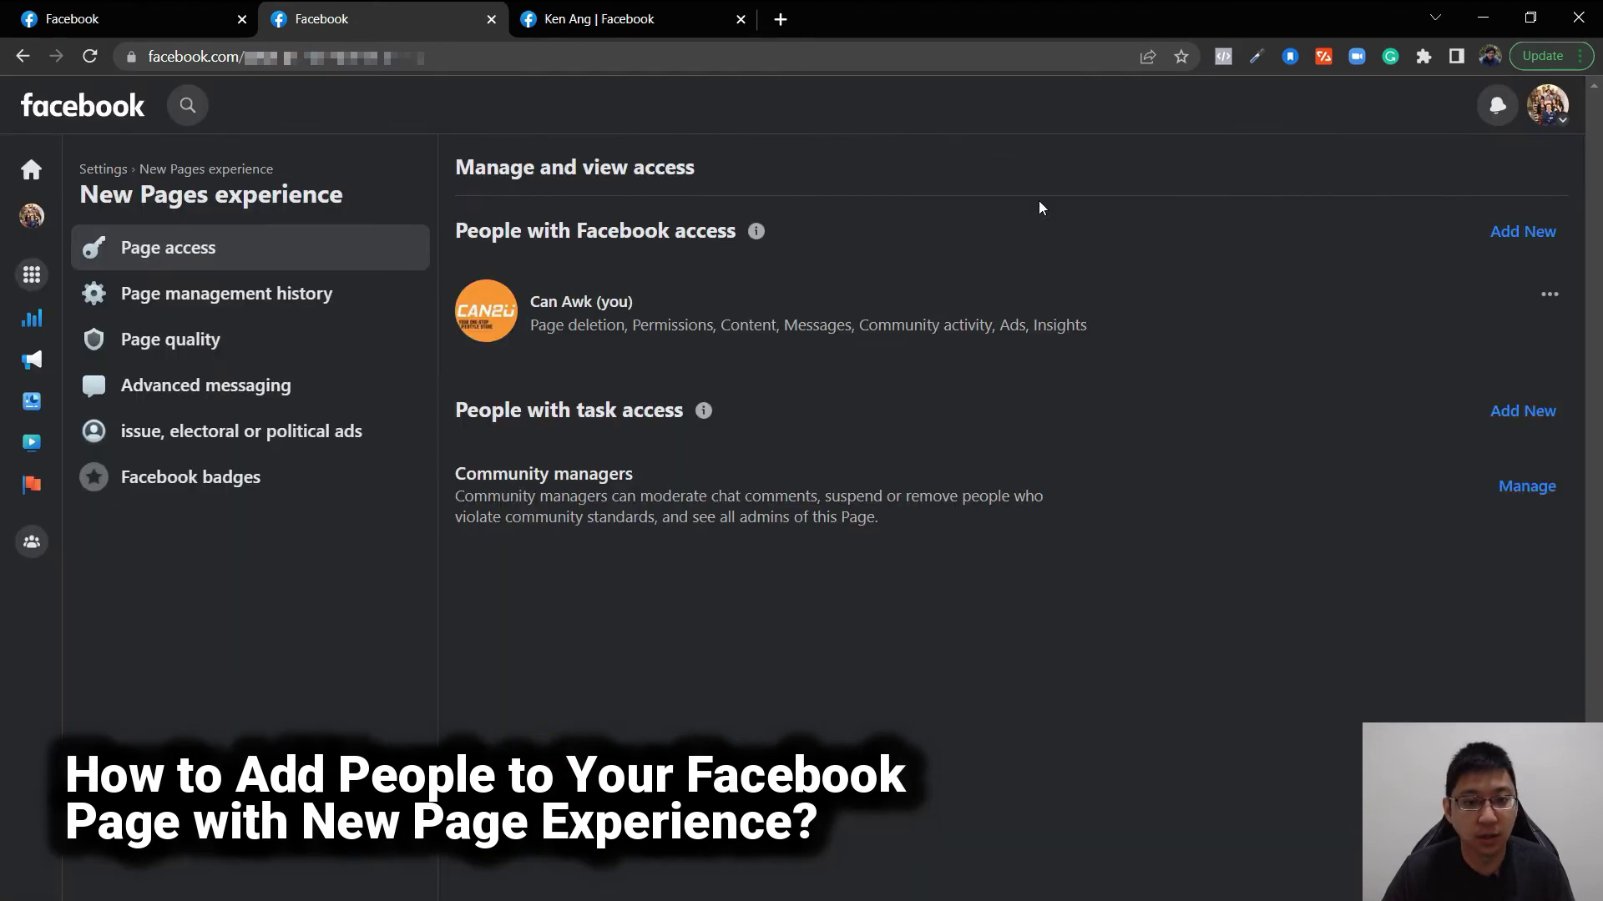
- Highlight the Community managers description, open its Moderation page, then return to the Heavenly Marketing Page profile
left_click_drag(460, 473, 678, 517)
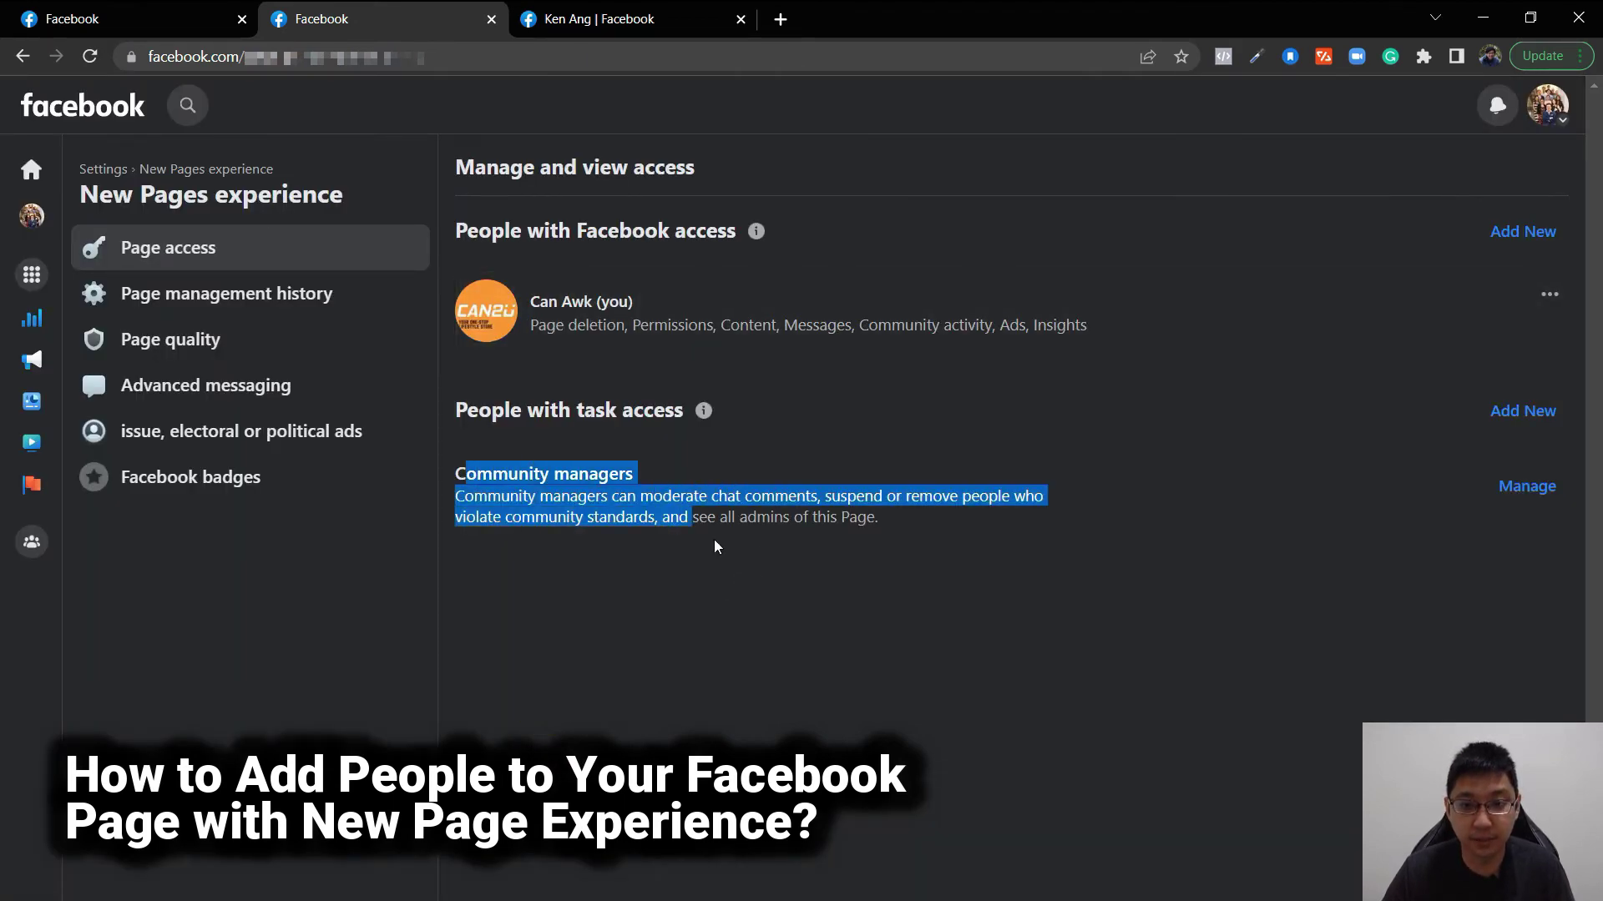
left_click(689, 515)
left_click_drag(487, 487, 928, 519)
left_click(917, 553)
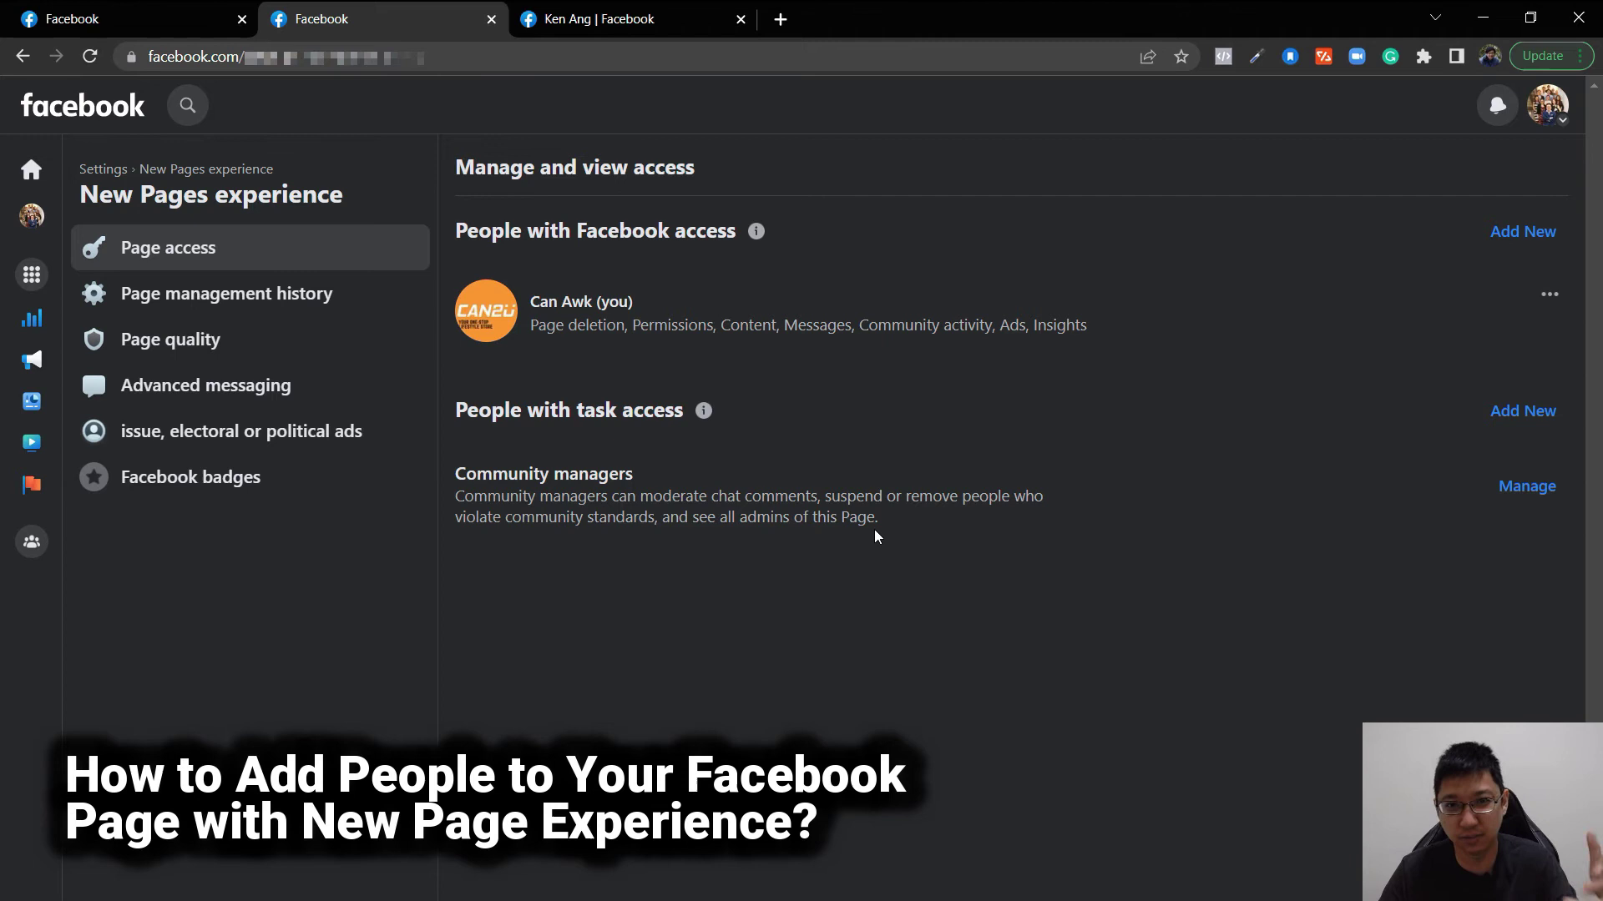
left_click(1534, 489)
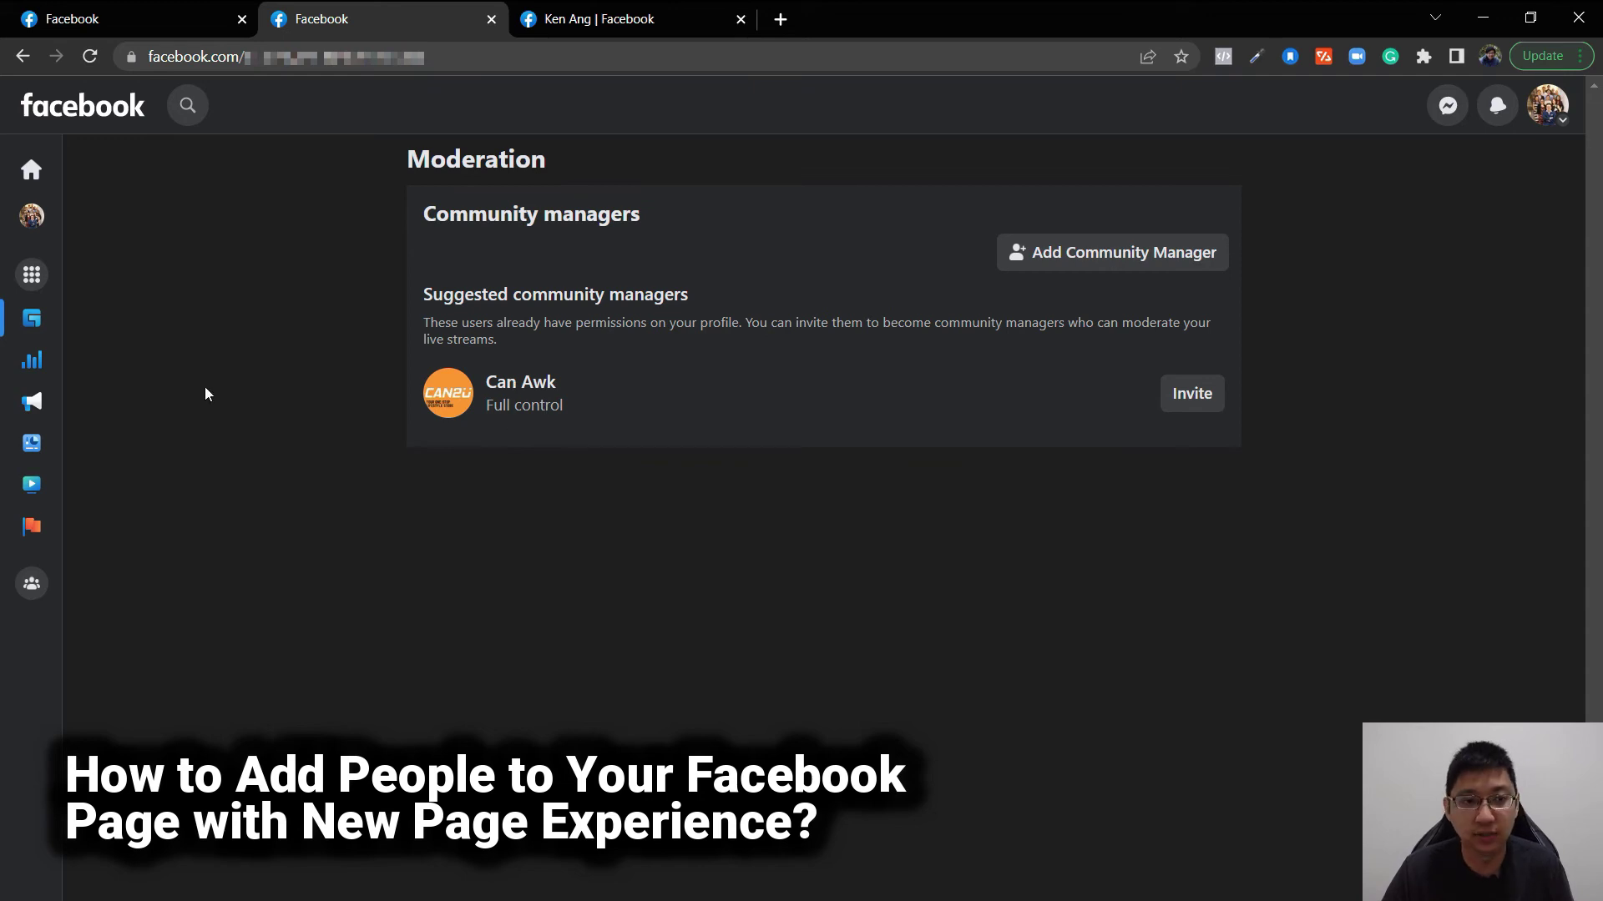
left_click(32, 216)
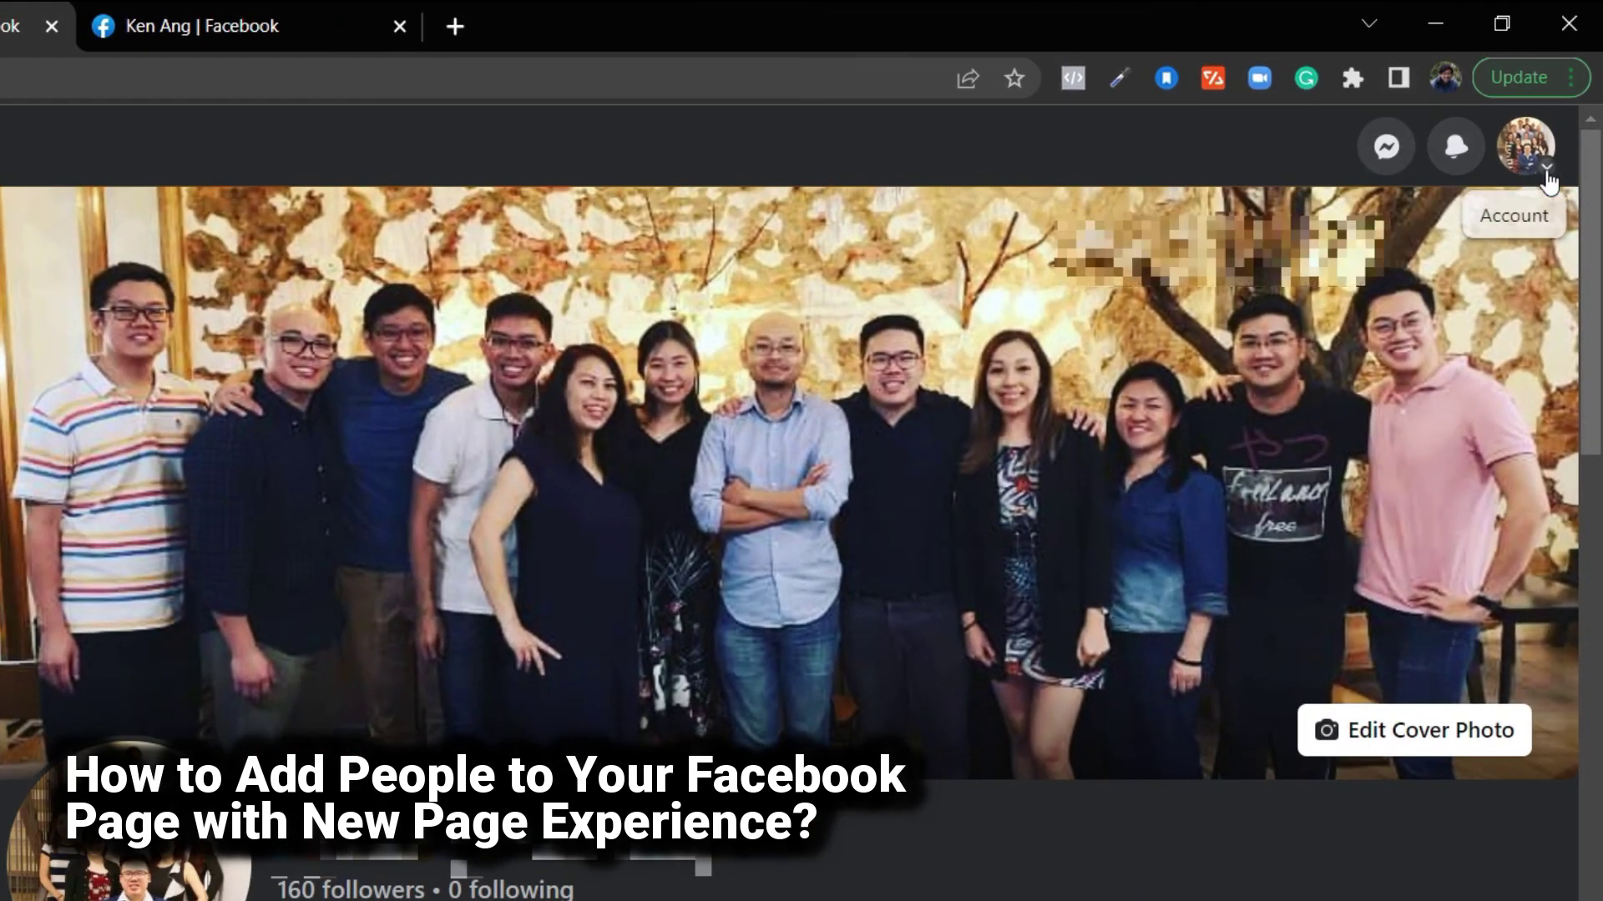
- Open Settings & privacy > Settings from the account menu and select New Pages experience
left_click(1545, 175)
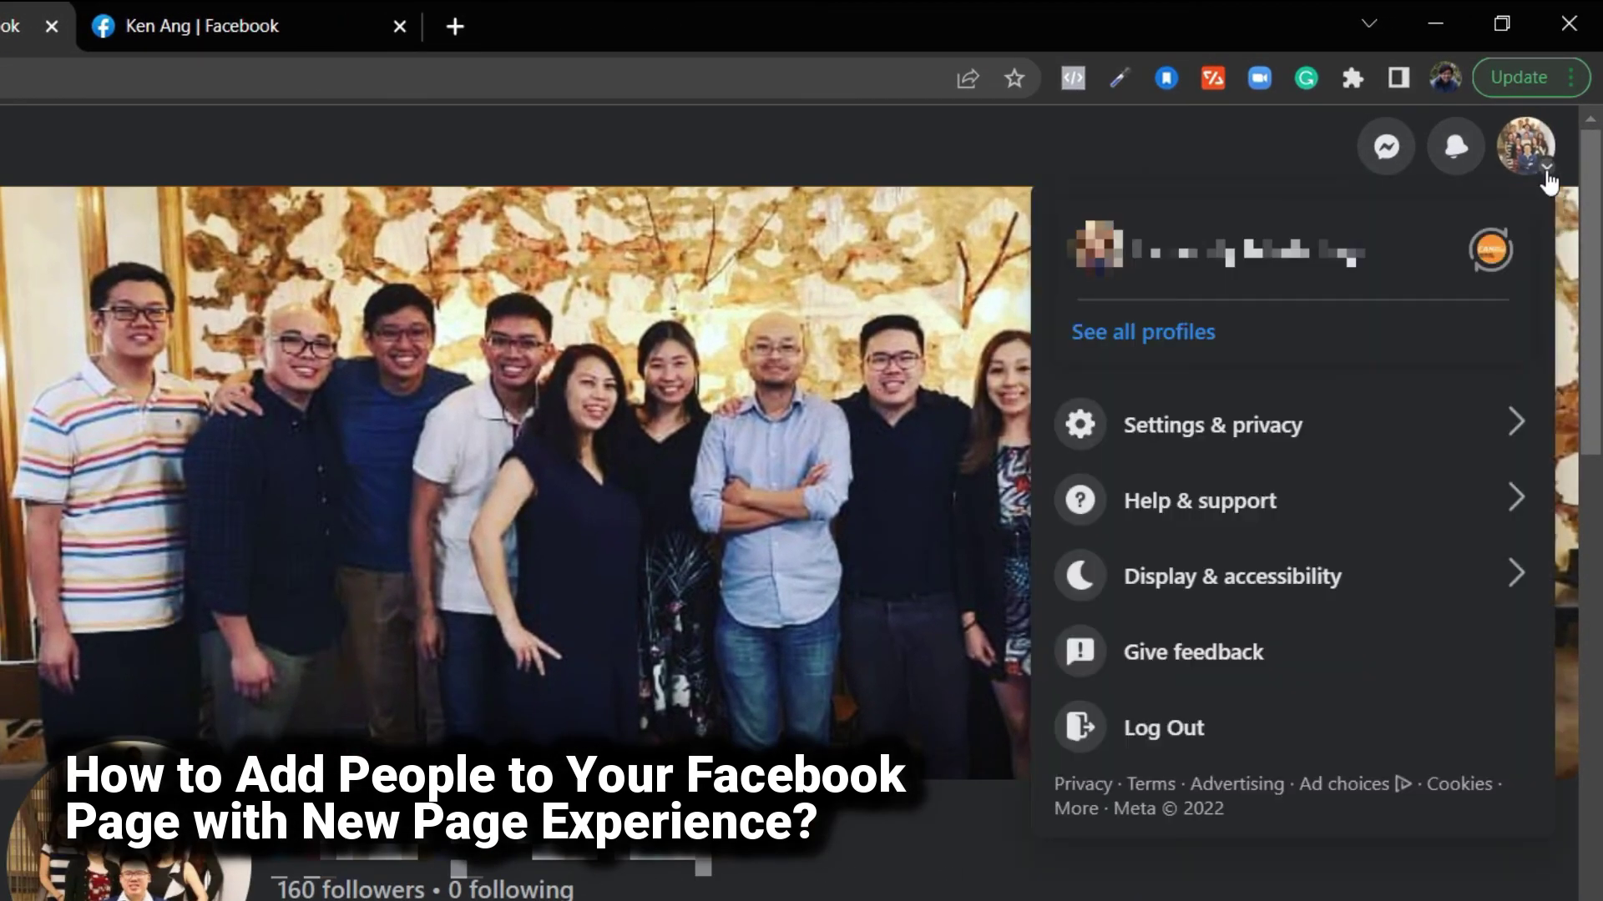
left_click(1226, 442)
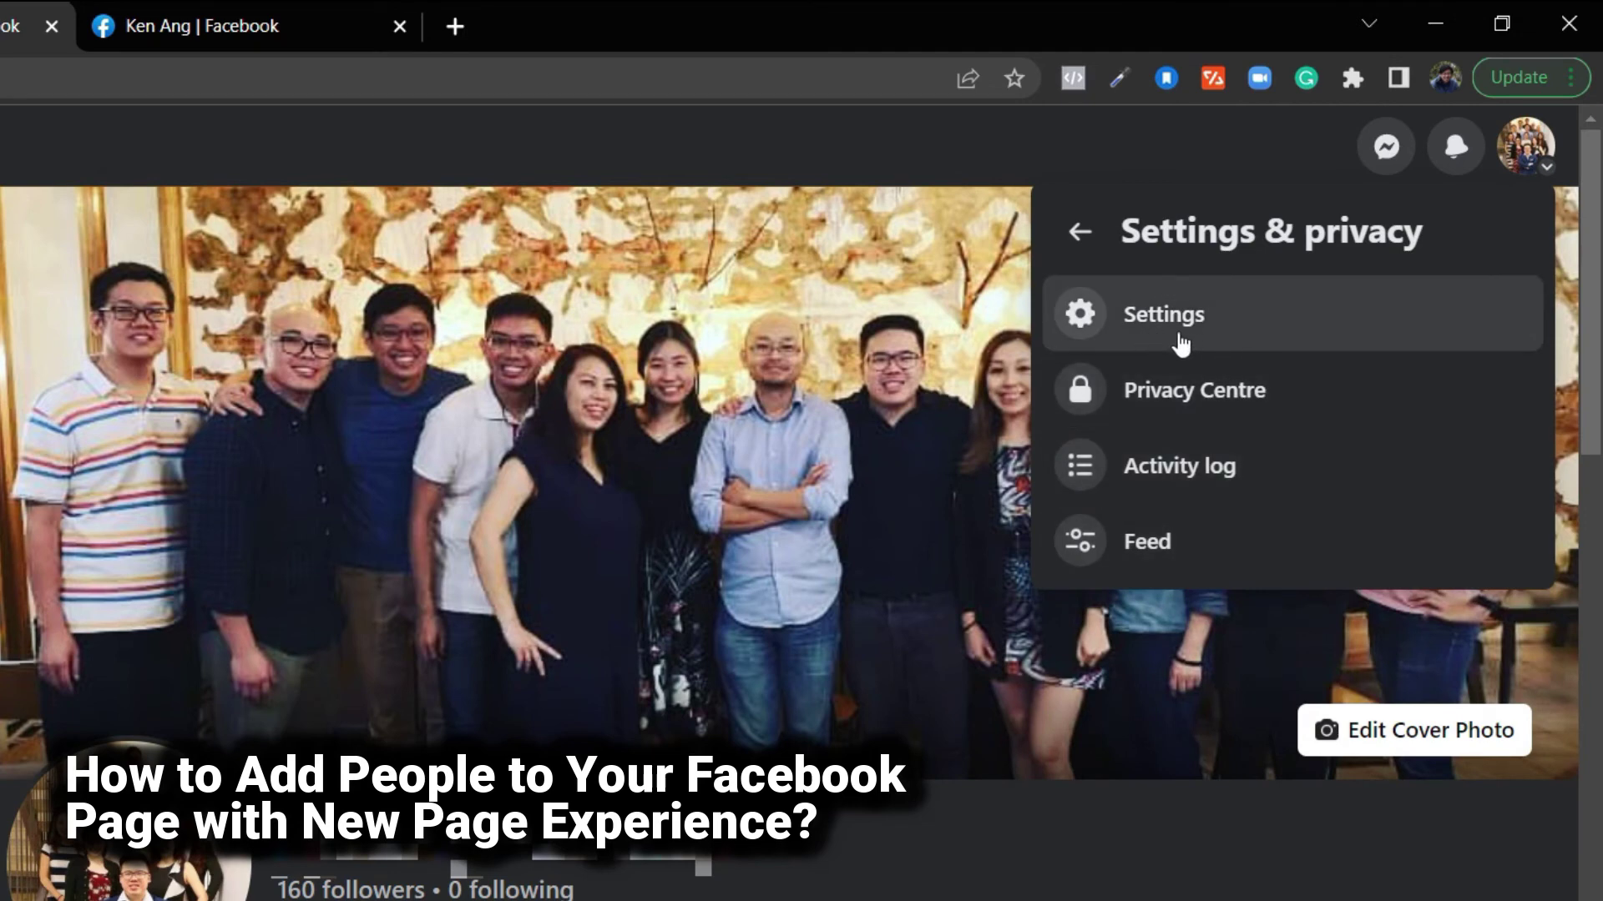
left_click(1197, 341)
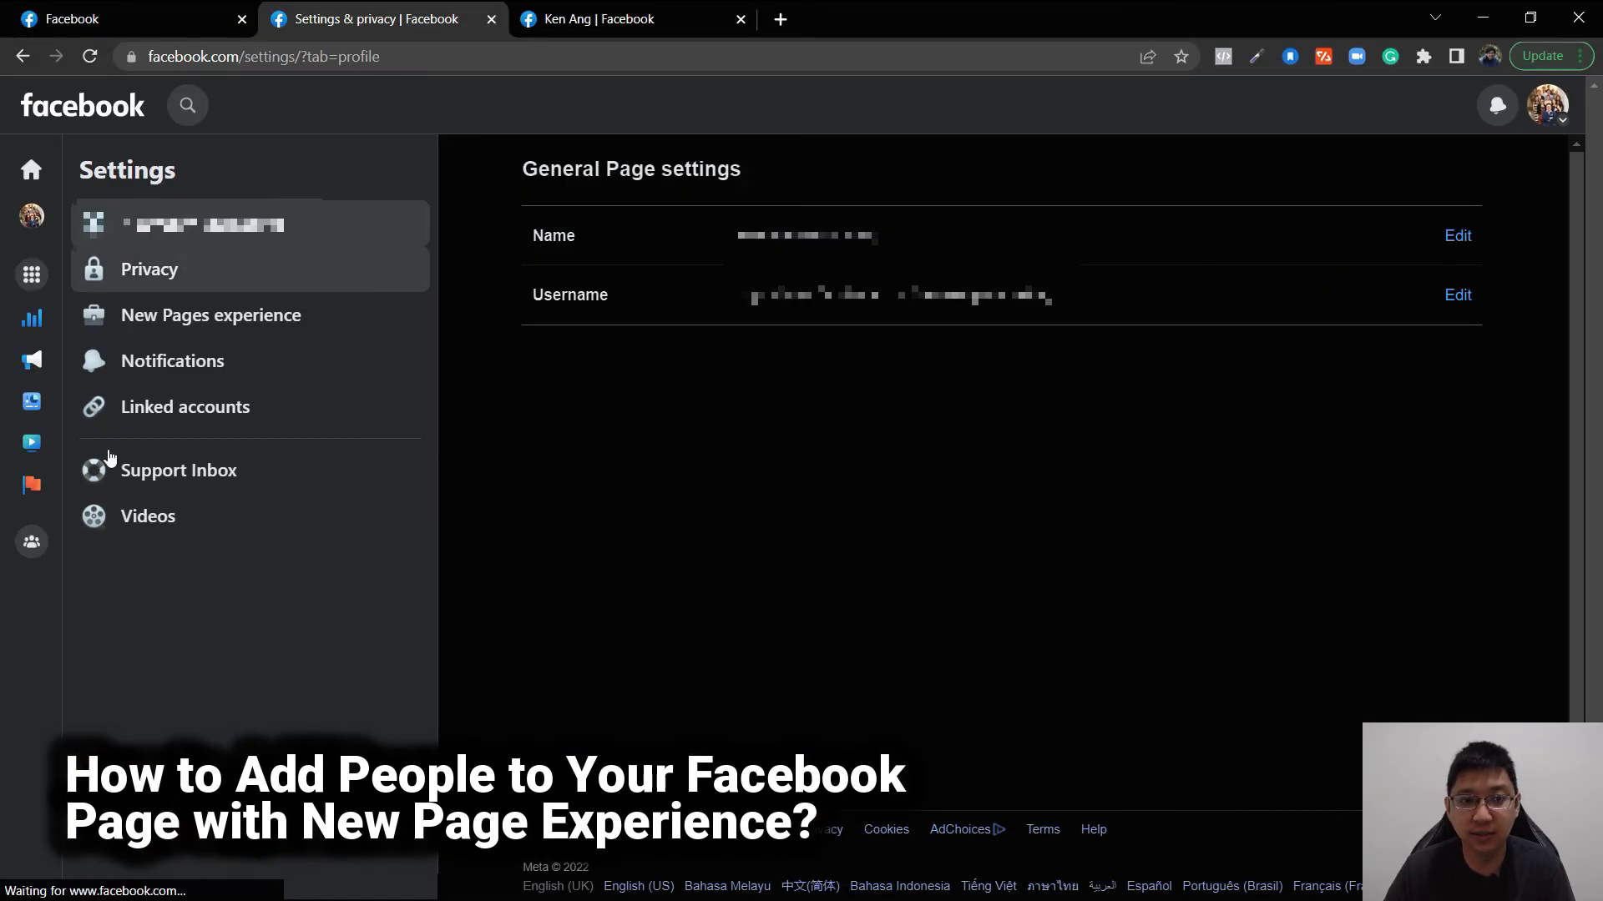
left_click(235, 324)
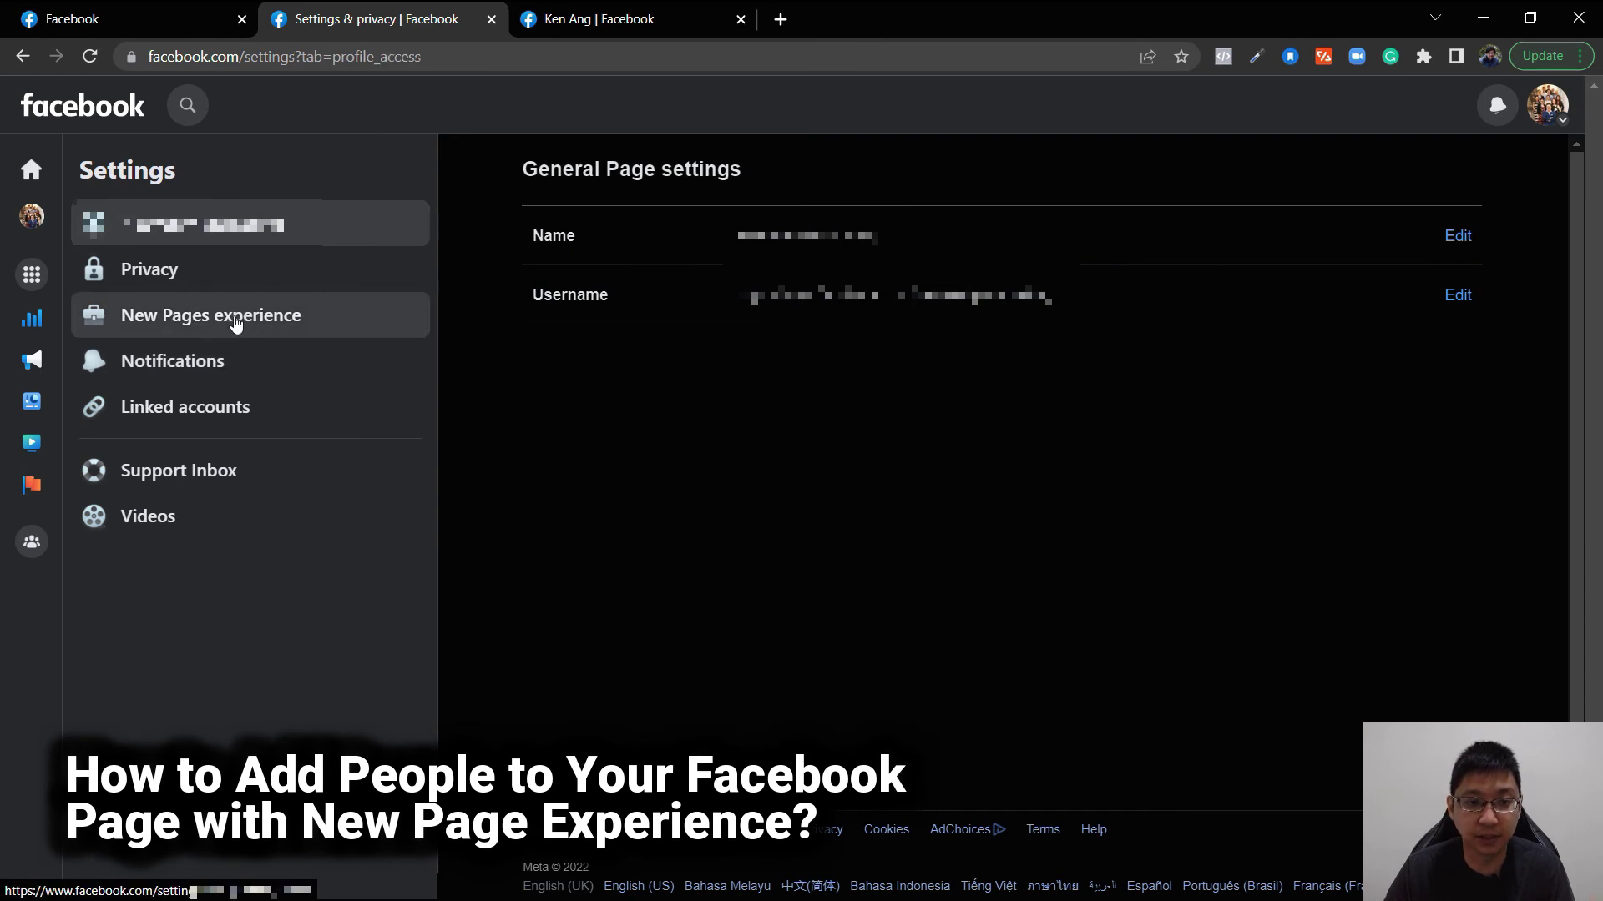